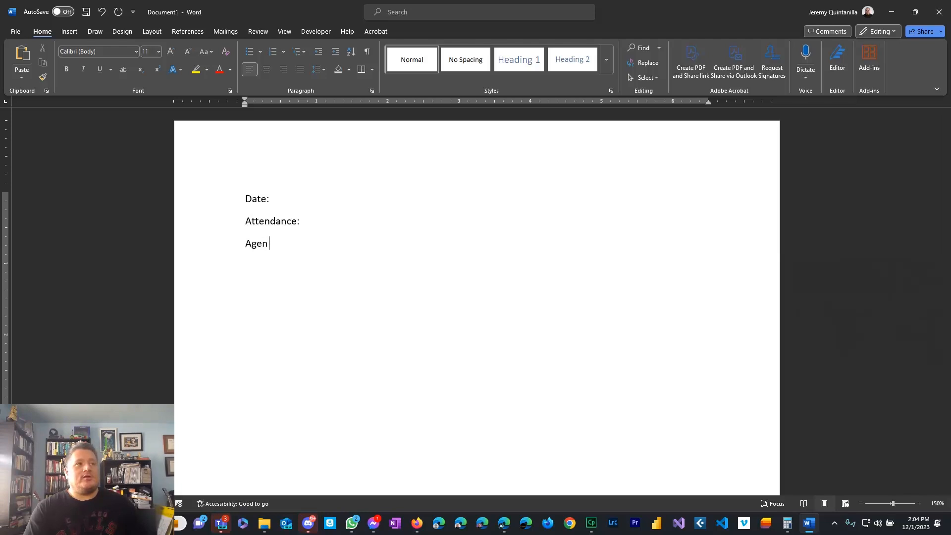
Complete the 'Agenda:' line and add a 'Meeting Minutes' line after it.
type("nda")
key("Return")
key("BackSpace")
key("BackSpace")
type("a:")
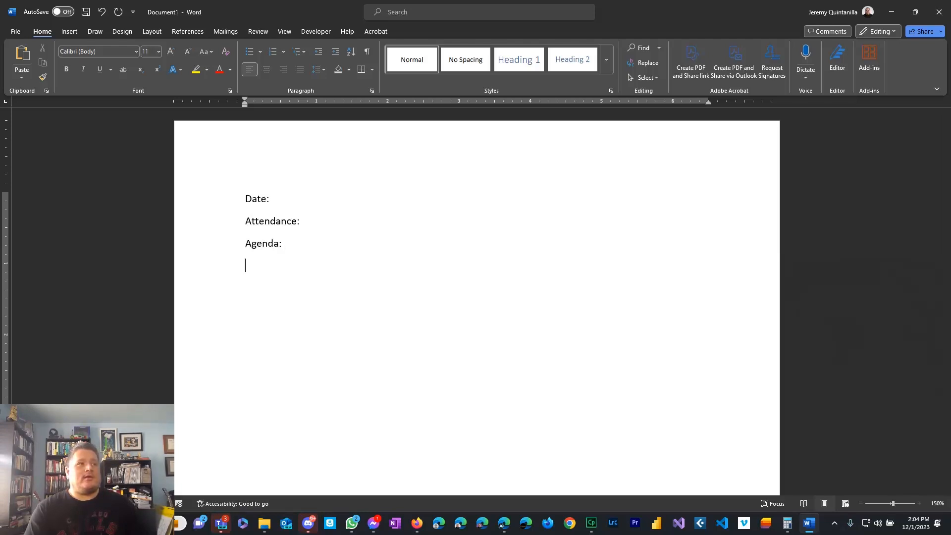
type("Meeting Minutes")
Date the document 12/01/2023 and list Viewer plus one attendee's full name under Attendance.
left_click(272, 199)
type("12/01/2023 Attendance: ")
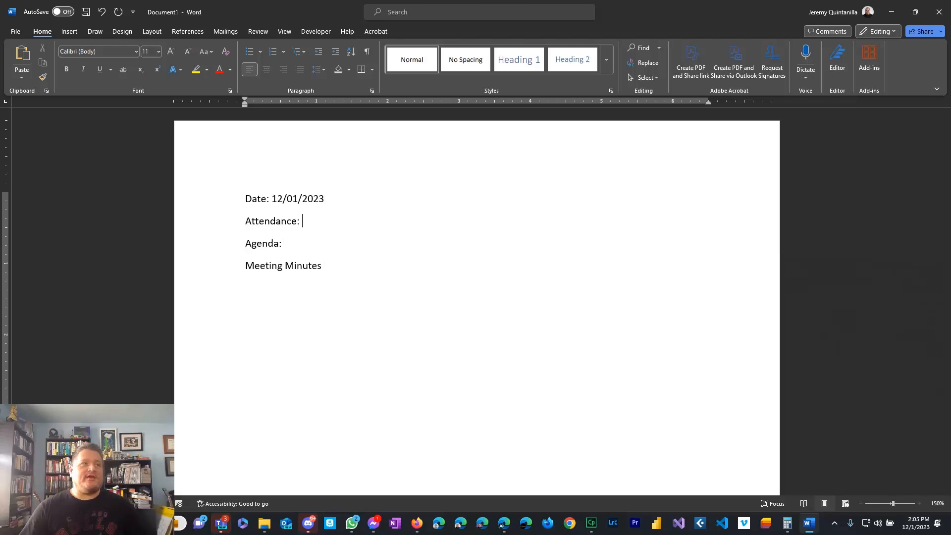
type("Vierw Age")
key("BackSpace")
key("BackSpace")
key("BackSpace")
type("wer, ")
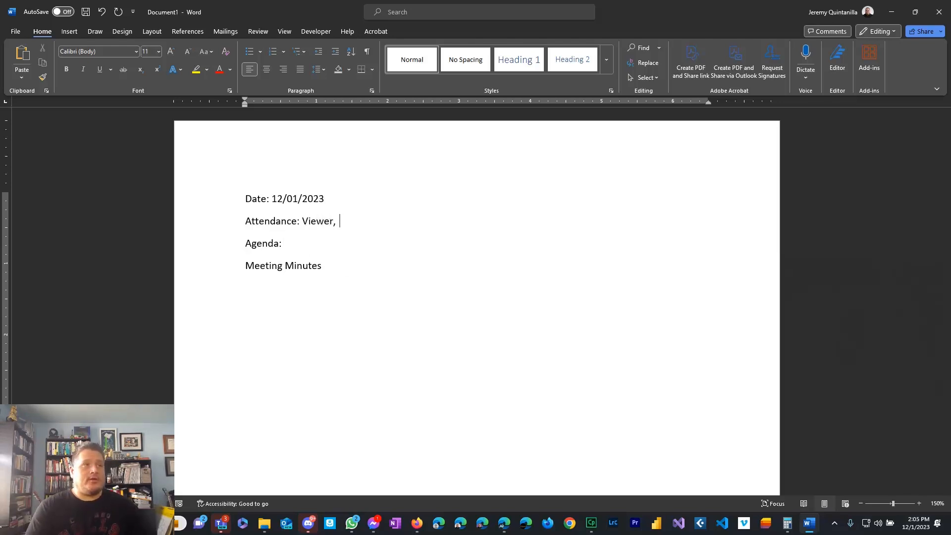
type("Listener")
key("Return")
key("Tab")
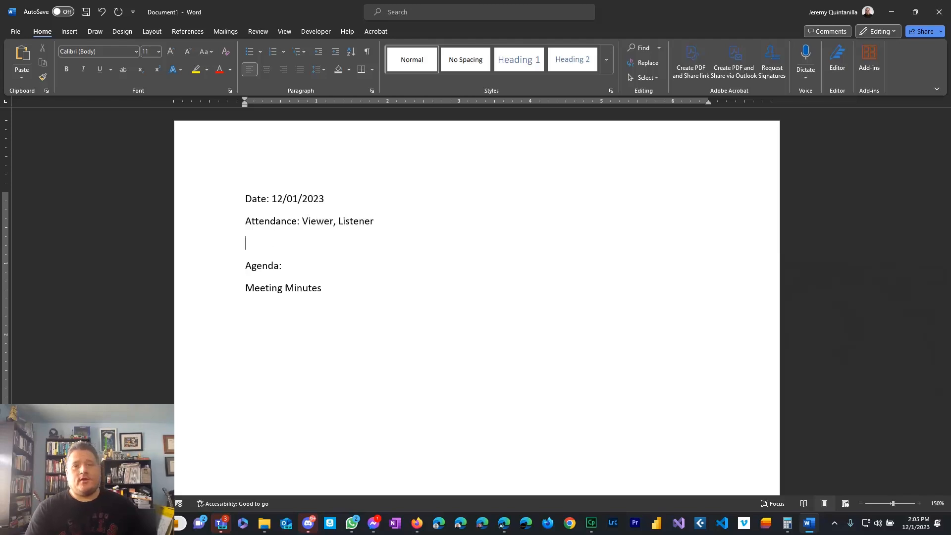
key("BackSpace")
key("BackSpace")
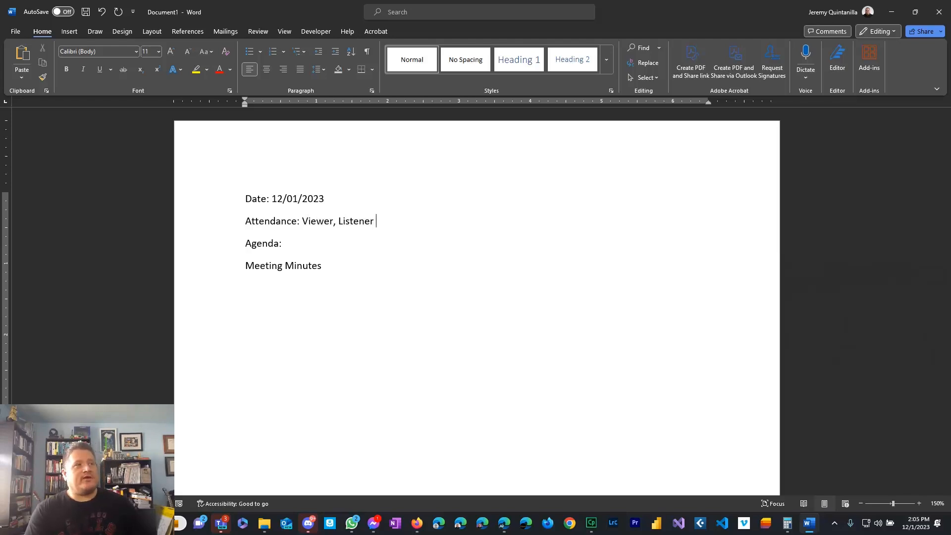
key("BackSpace")
key("BackSpace")
key("BackSpace")
key("BackSpace")
key("BackSpace")
key("BackSpace")
key("BackSpace")
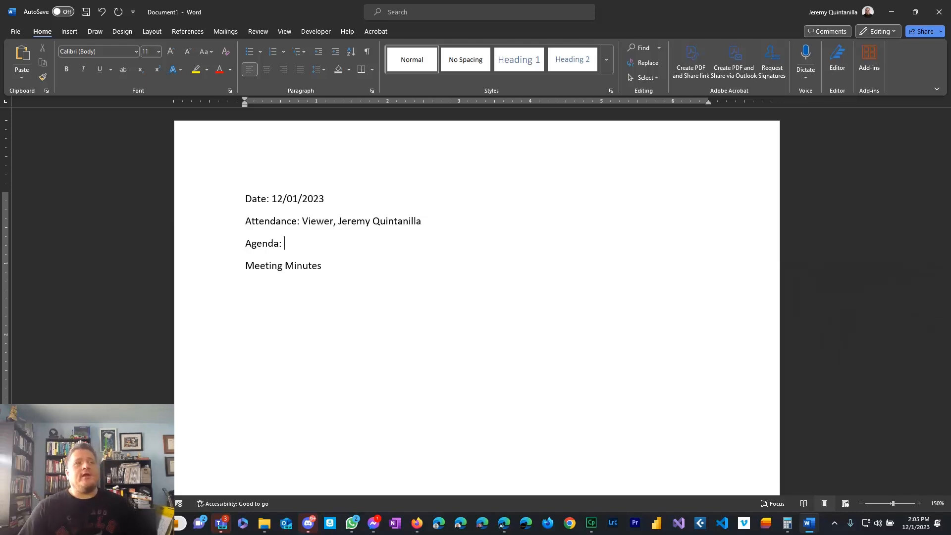
Add numbered agenda item 1: 'How to create collapsible meeting minutes in a document to keep in future documents'.
key("Return")
type("1. W")
key("BackSpace")
type("How to create c")
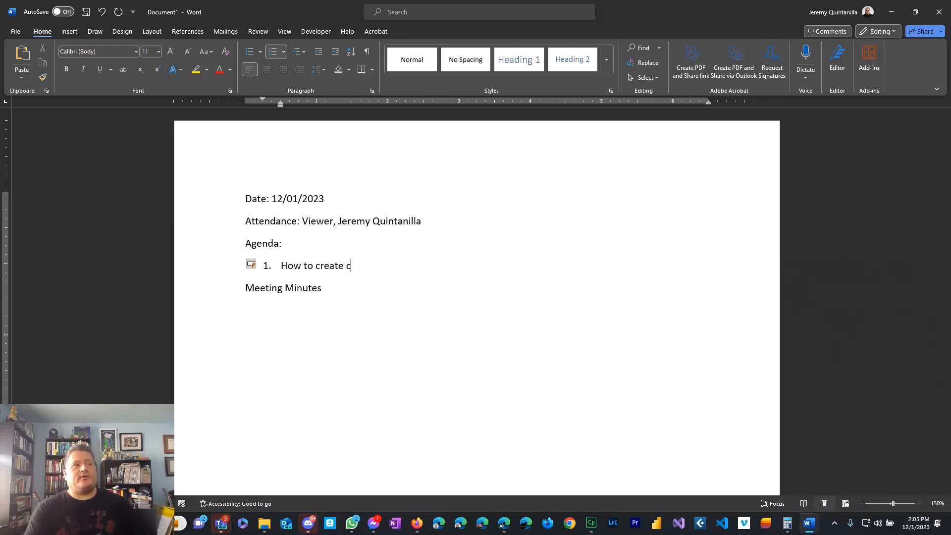
type("ollapsi")
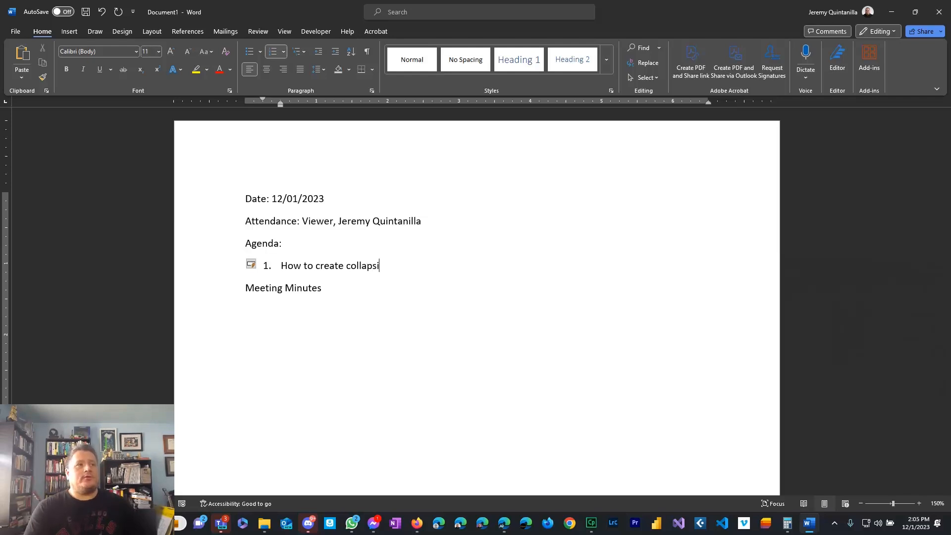
type("ble mee")
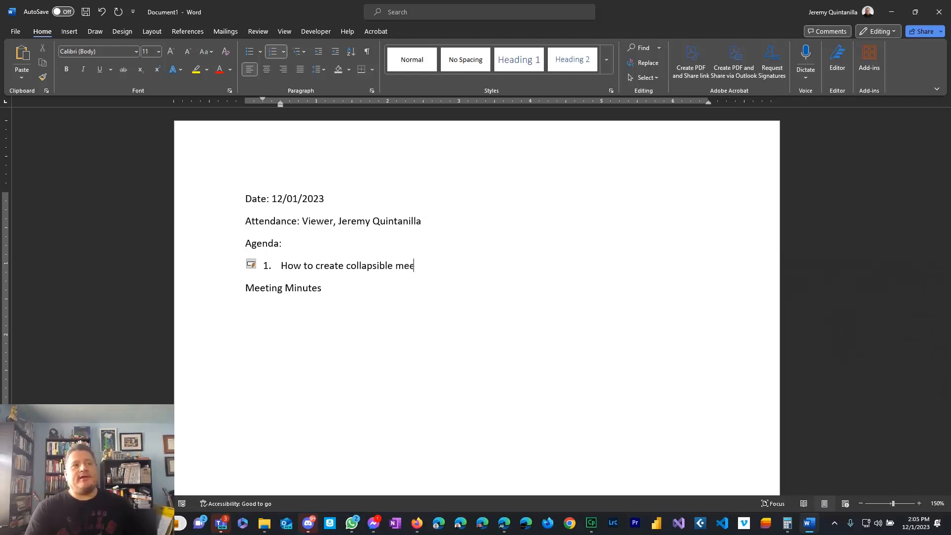
type("ting minu")
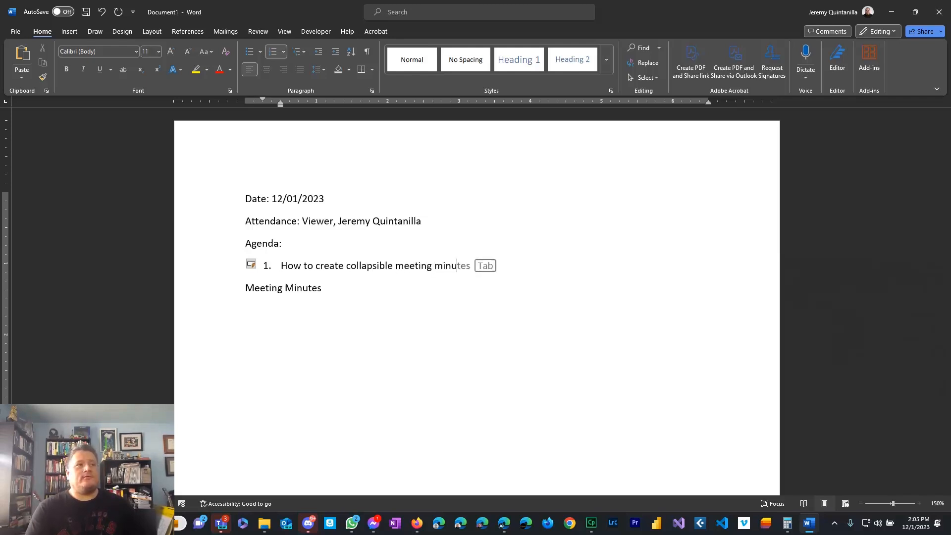
type("tes in a documen")
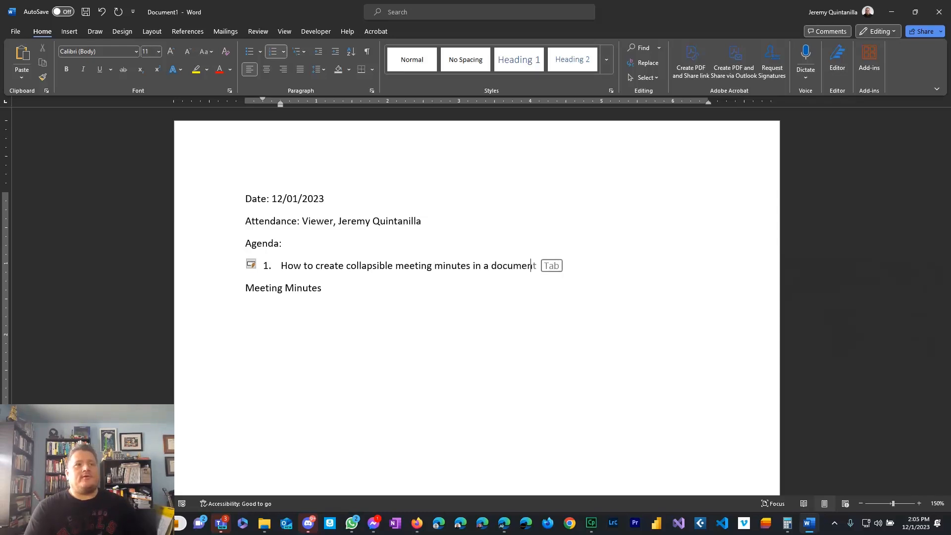
type("t to keep if ")
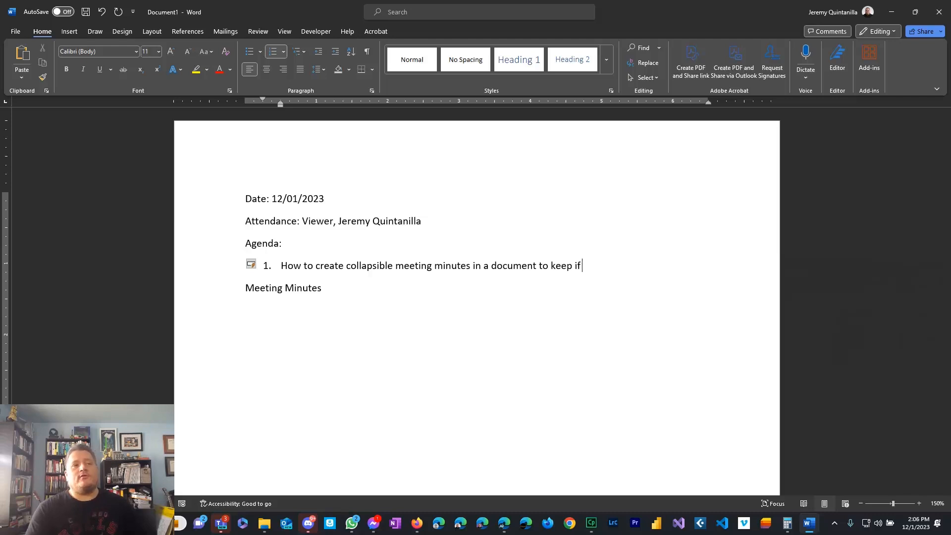
key("BackSpace")
key("BackSpace")
type("n future docu")
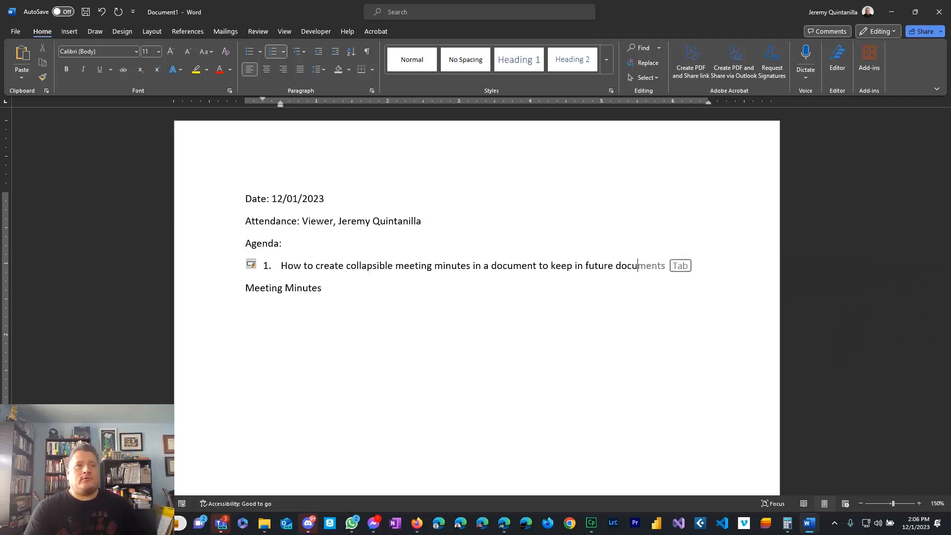
type("ments.")
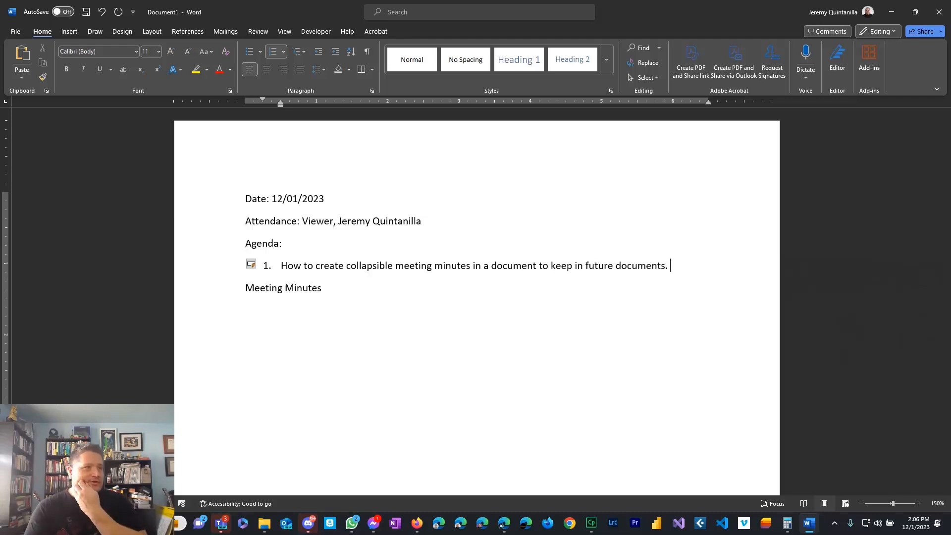
left_click_drag(673, 272, 281, 268)
key("ctrl+c")
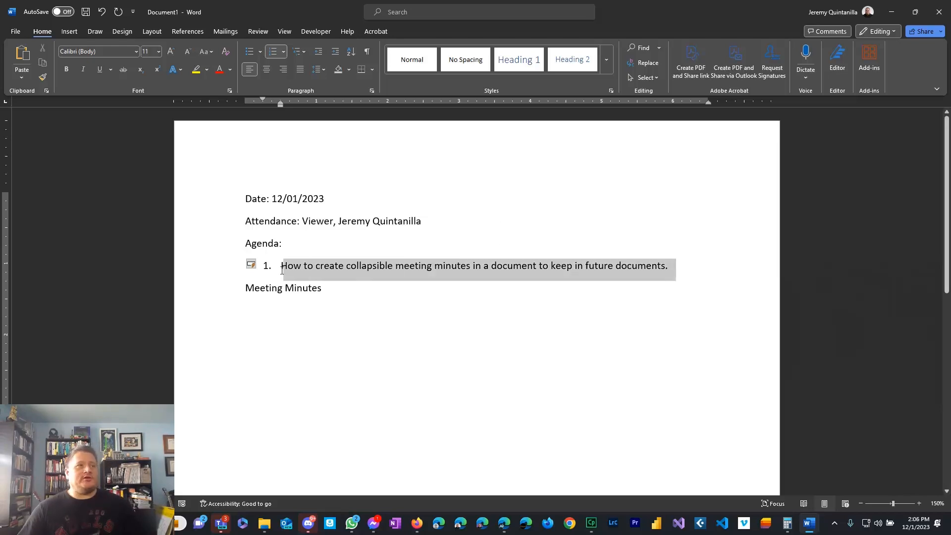
Copy the agenda item and paste it as item 1 under 'Meeting Minutes'.
right_click(300, 270)
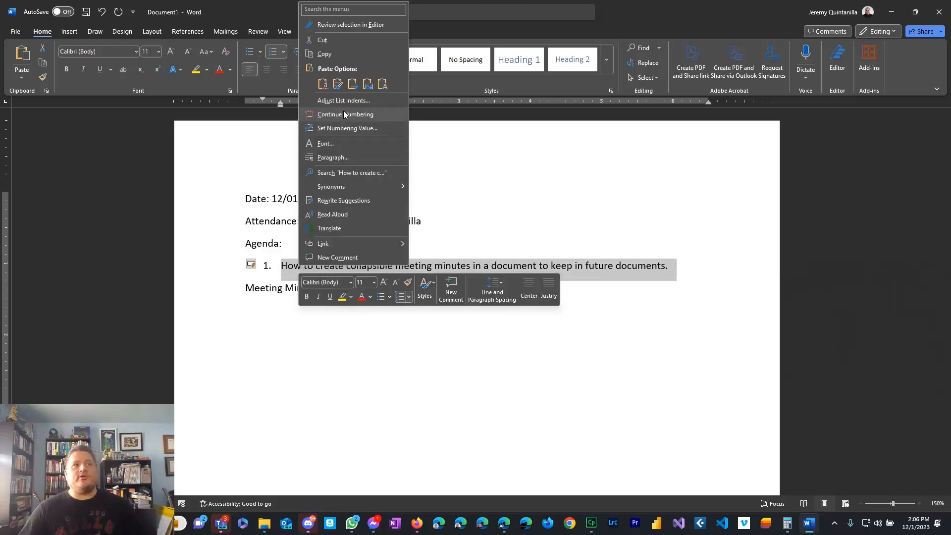
key("Escape")
left_click(352, 291)
key("Return")
key("ctrl+v")
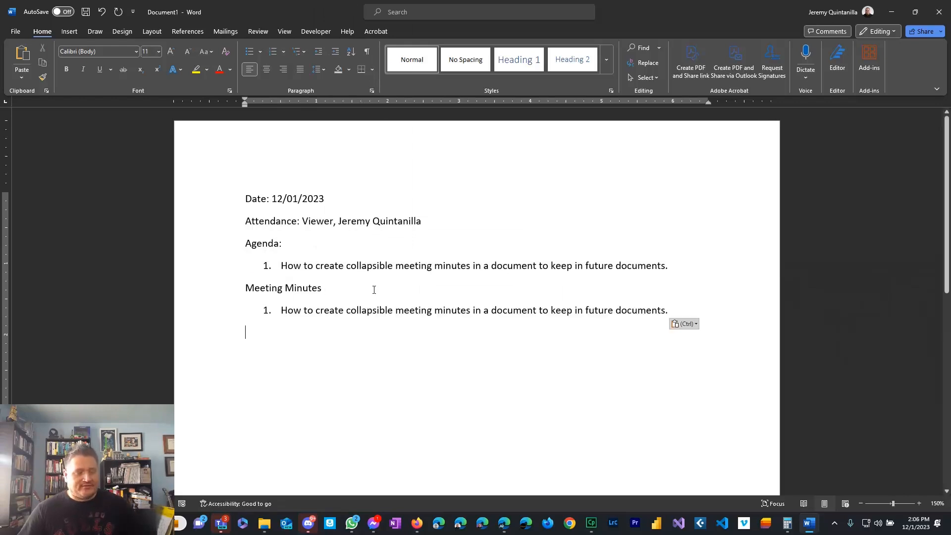
Add lettered sub-item 'Add comment and action items' beneath the pasted item.
left_click(672, 310)
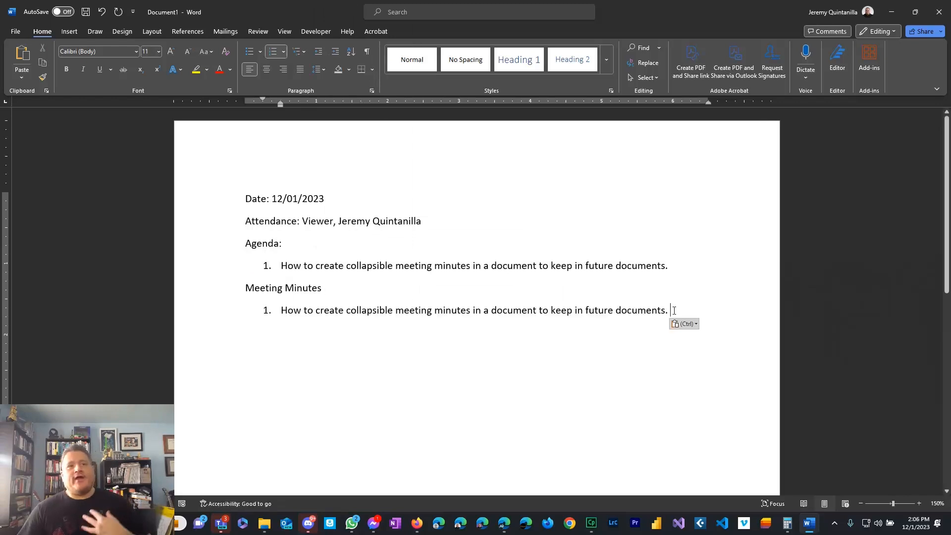
key("Return")
key("Tab")
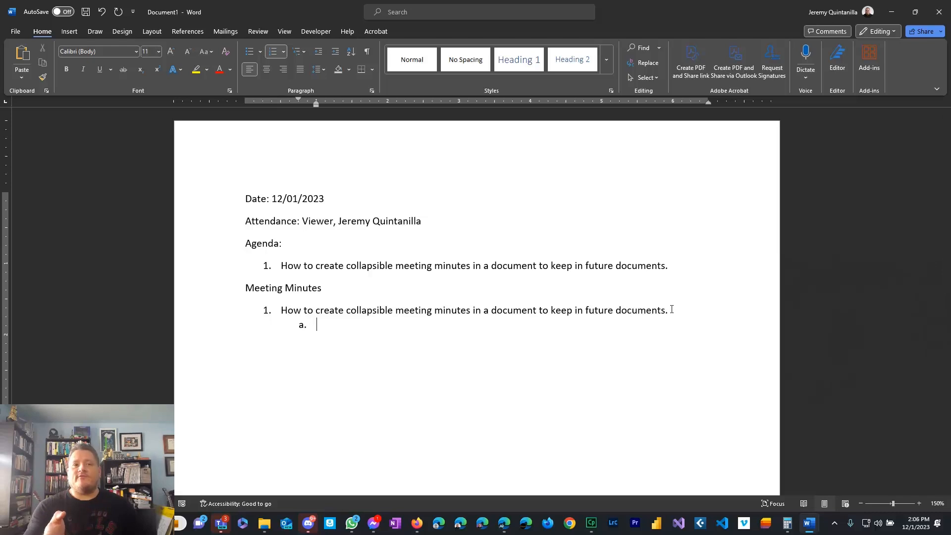
type("Add comment and action items")
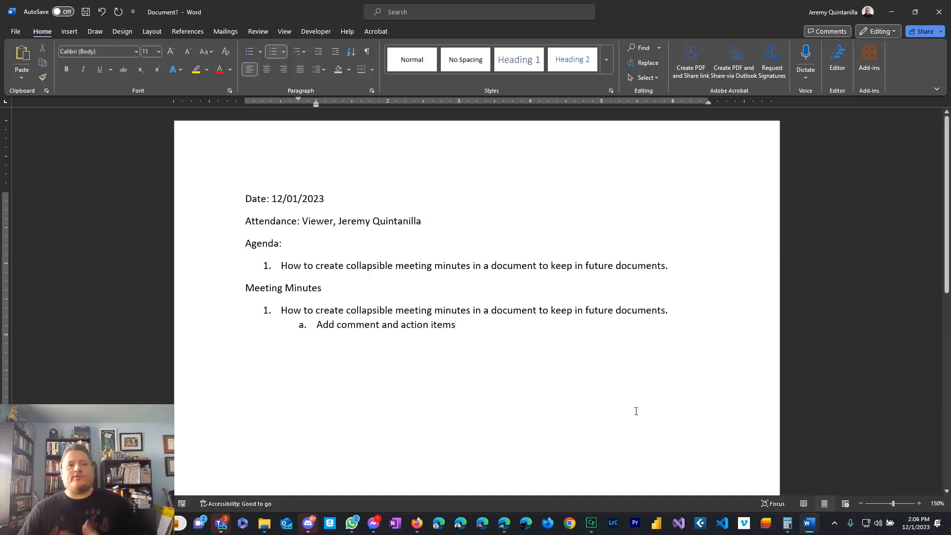
Prefix the Meeting Minutes line with 12/01/2023 and style it as Heading 1.
left_click_drag(482, 332, 248, 285)
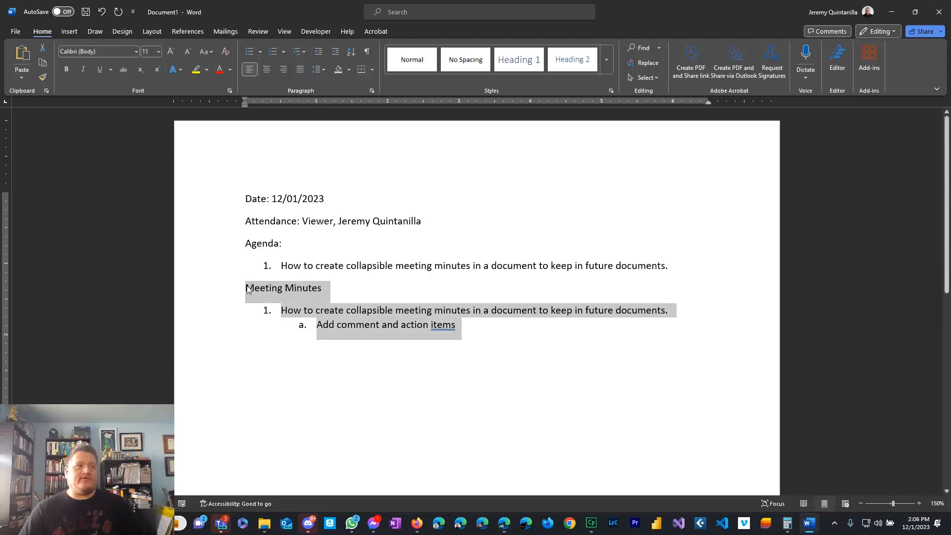
left_click(322, 288)
key("Home")
type("12/01/20")
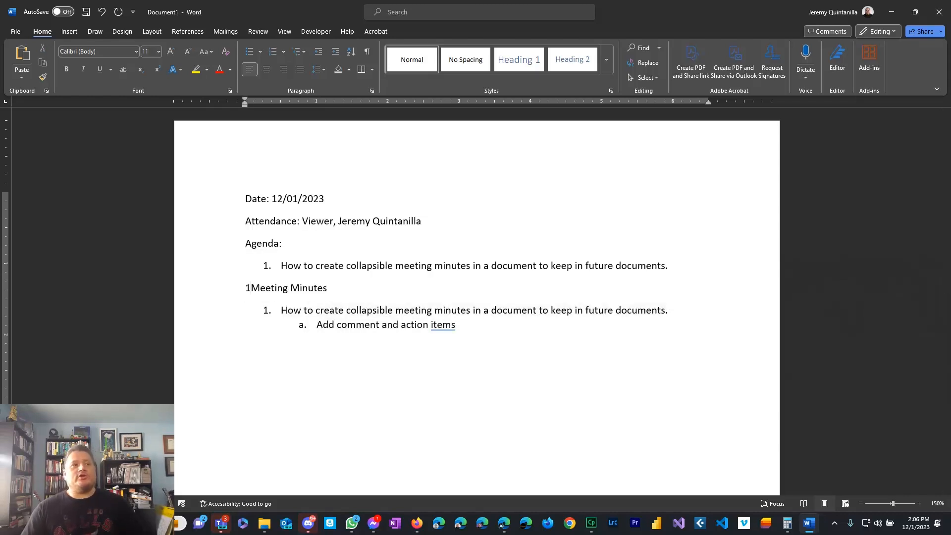
type("23")
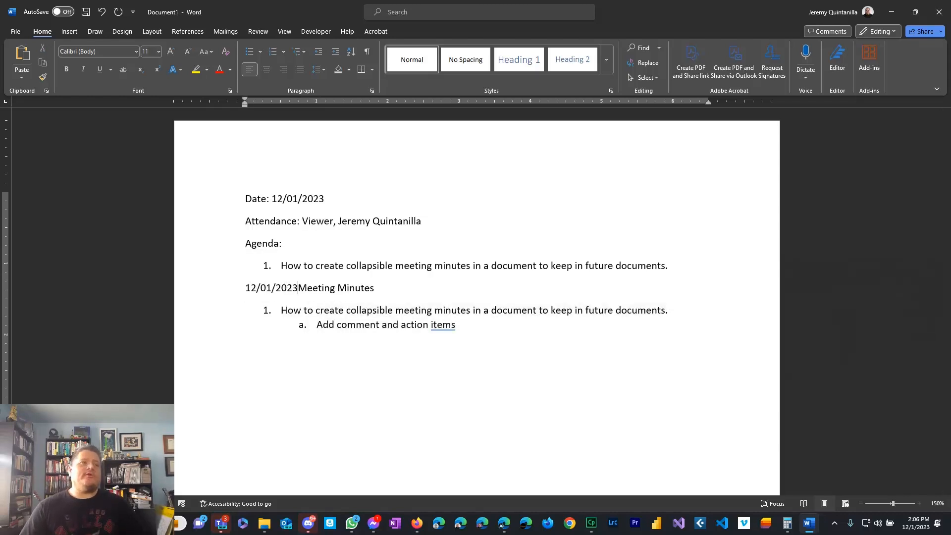
triple_click(381, 291)
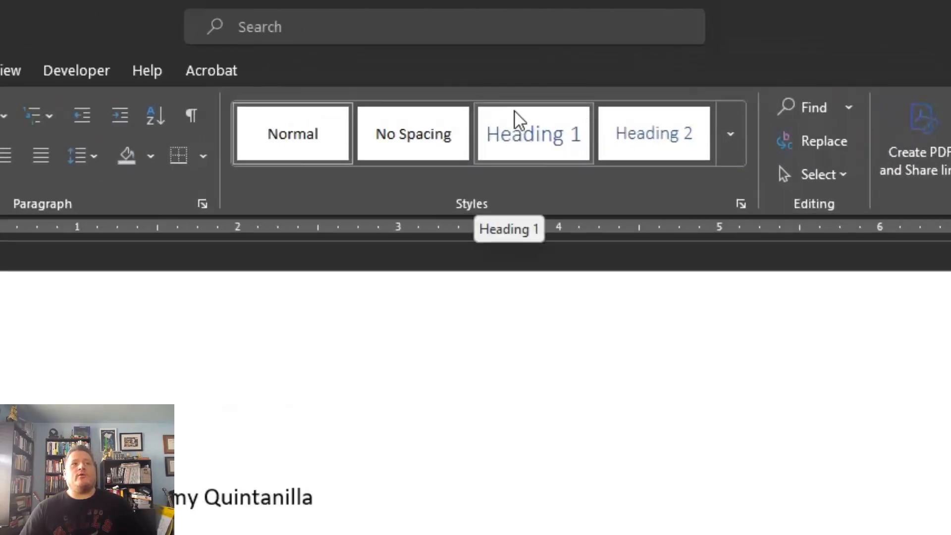
left_click(510, 140)
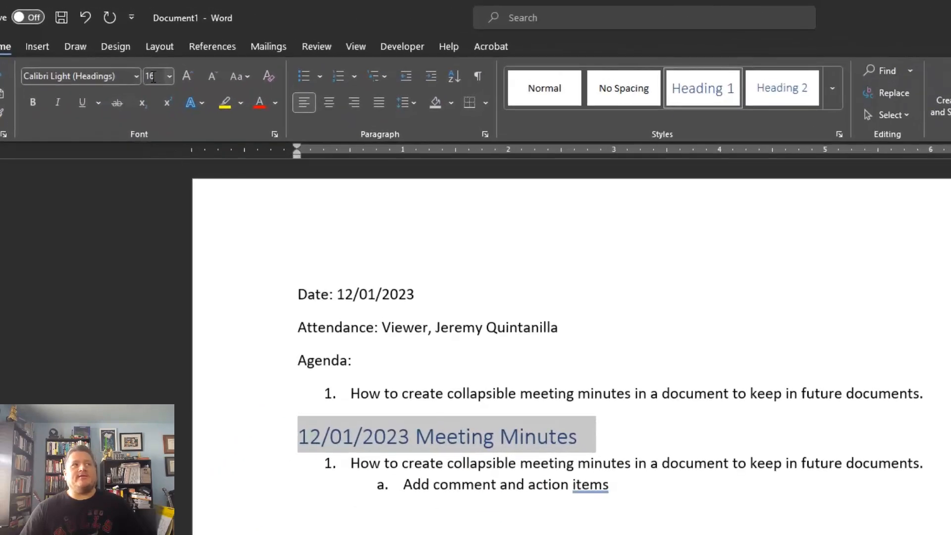
Select the whole document and change its font to Century.
left_click(607, 490)
key("ctrl+a")
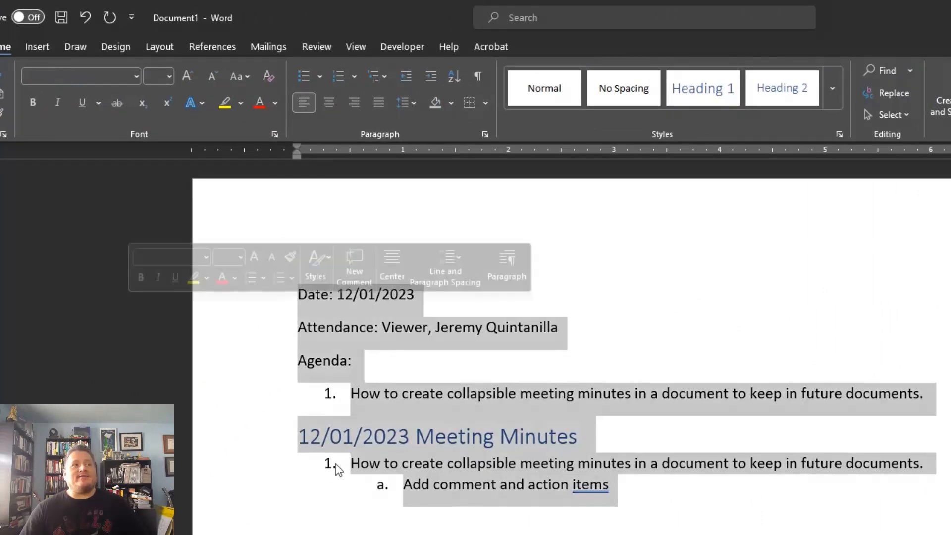
left_click(55, 76)
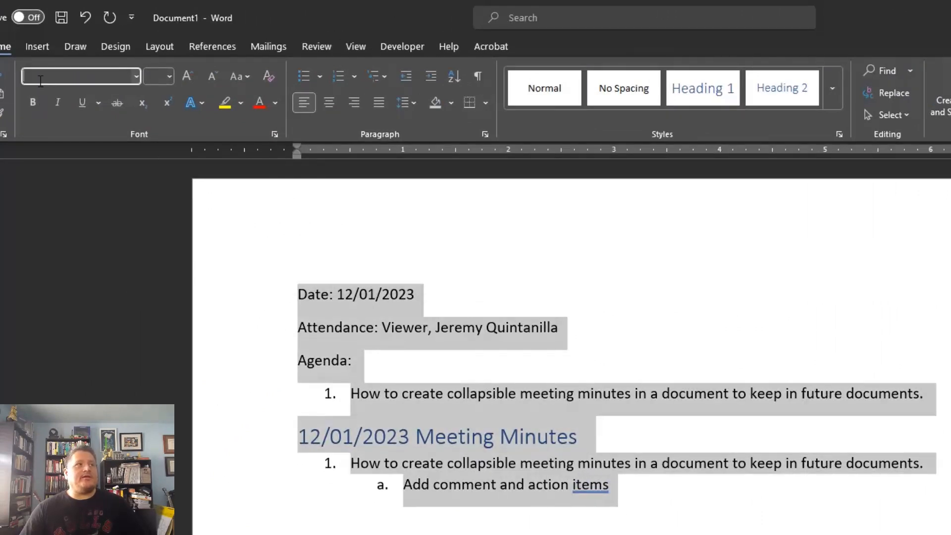
type("Cent")
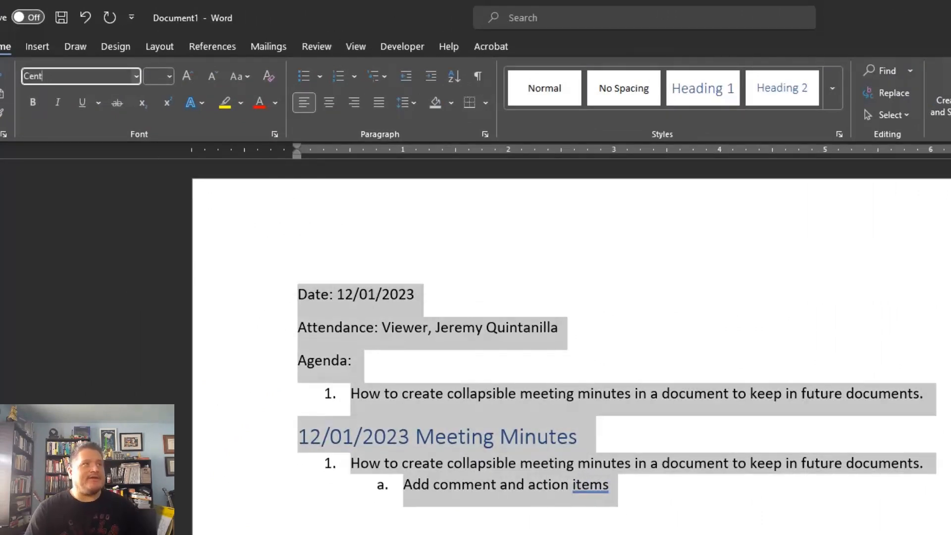
type("ury")
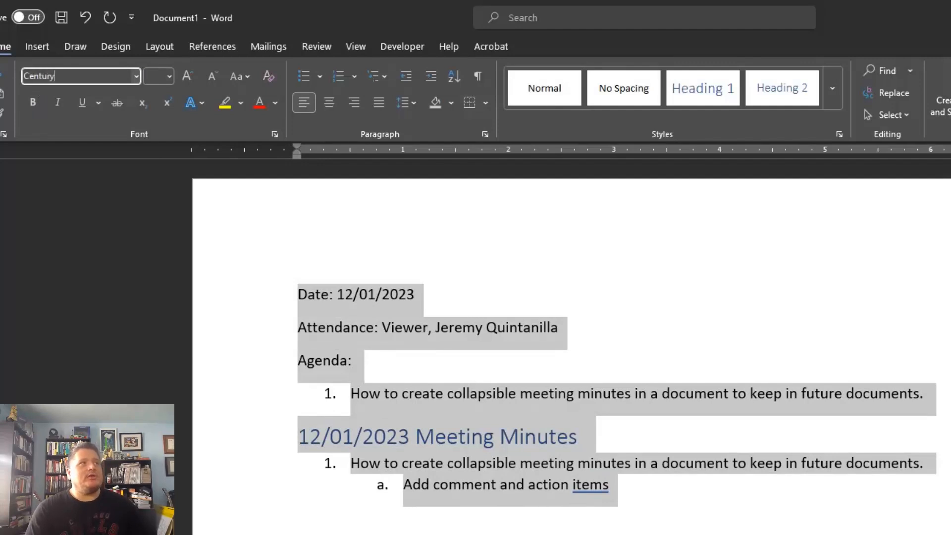
key("Return")
left_click(656, 530)
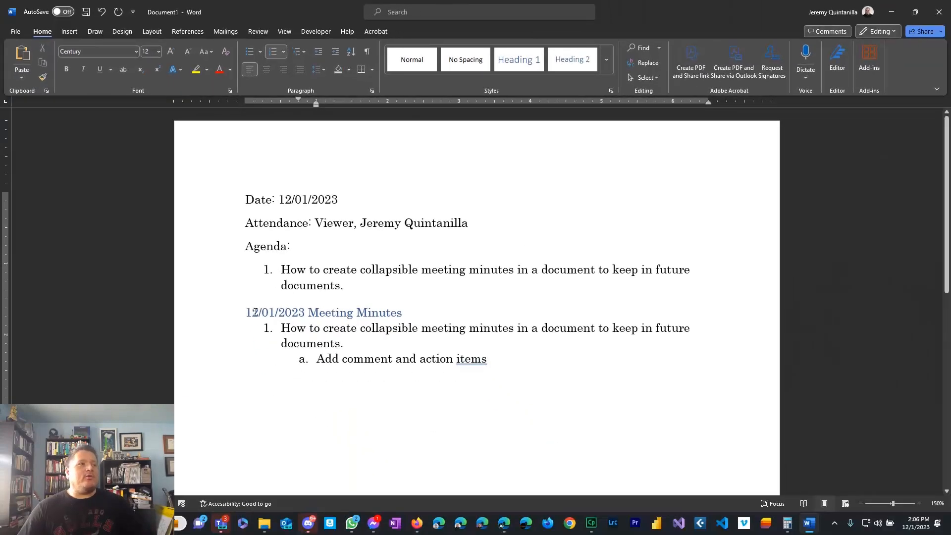
Toggle the 12/01/2023 Meeting Minutes heading's triangle, leaving its item and sub-item hidden.
left_click(255, 313)
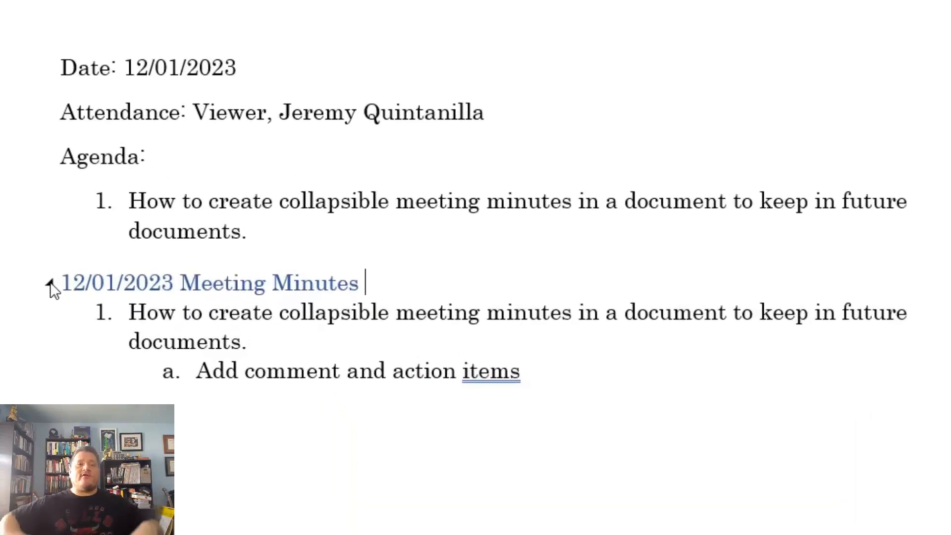
left_click(50, 281)
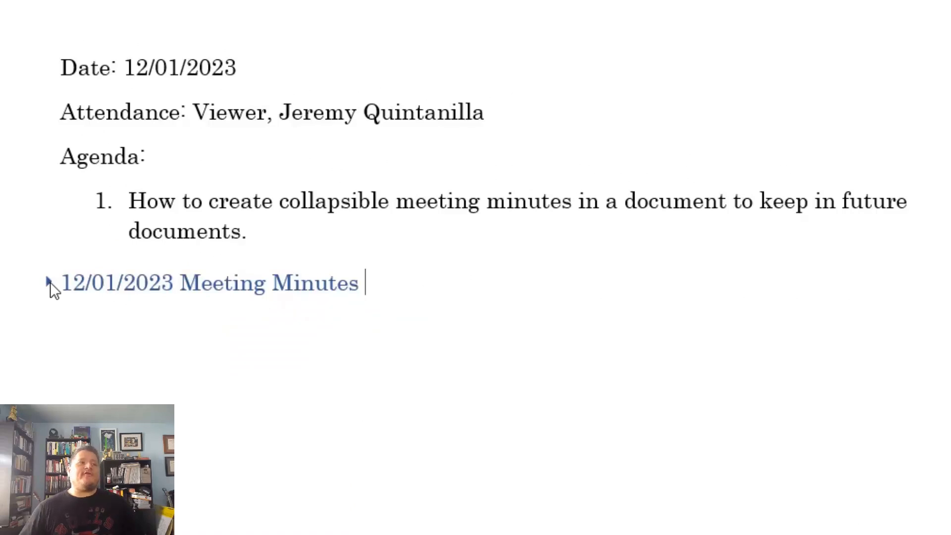
left_click(50, 282)
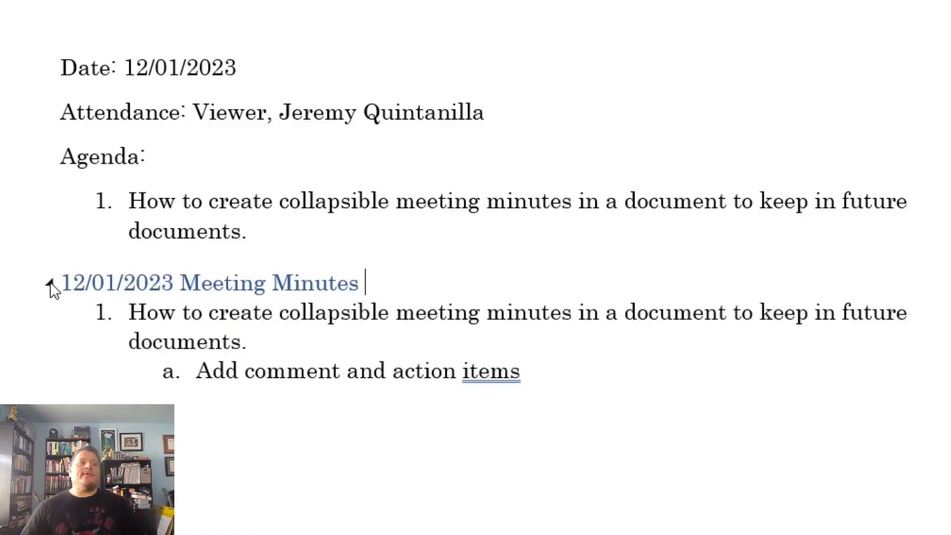
left_click(50, 282)
left_click(49, 281)
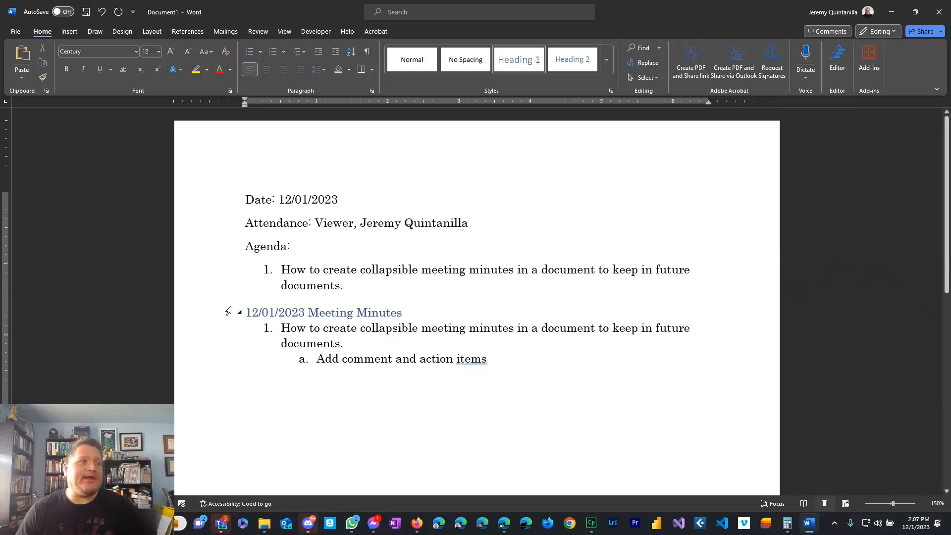
left_click(240, 312)
left_click(367, 287)
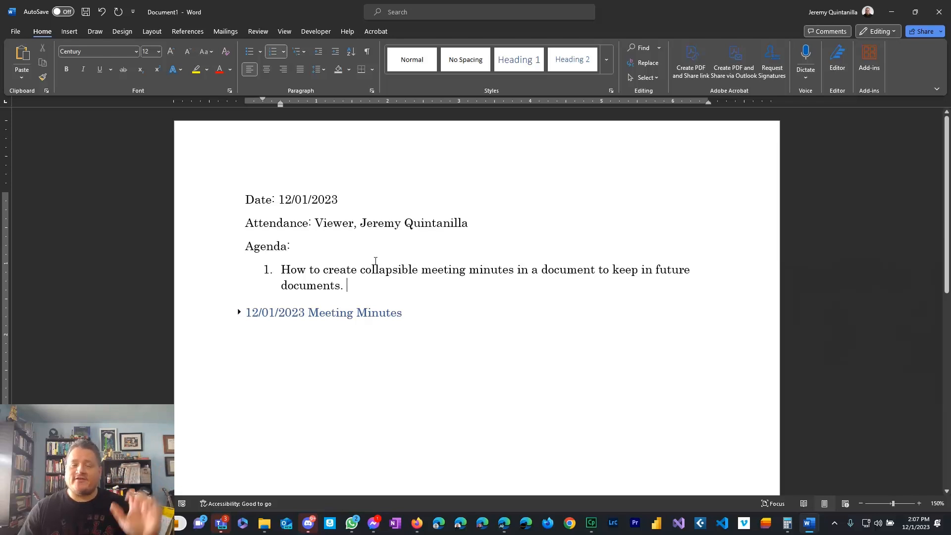
Change the date to 12/08/2023 and replace agenda item 1 with 'Show how to add second meeting minutes'.
left_click_drag(341, 199, 279, 200)
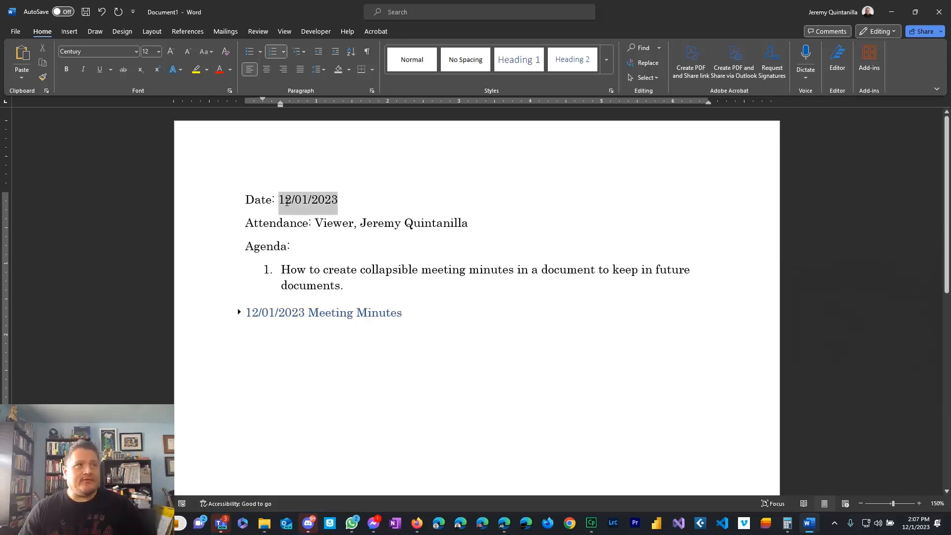
type("12/0")
type("3/")
key("BackSpace")
key("BackSpace")
type("8/2023")
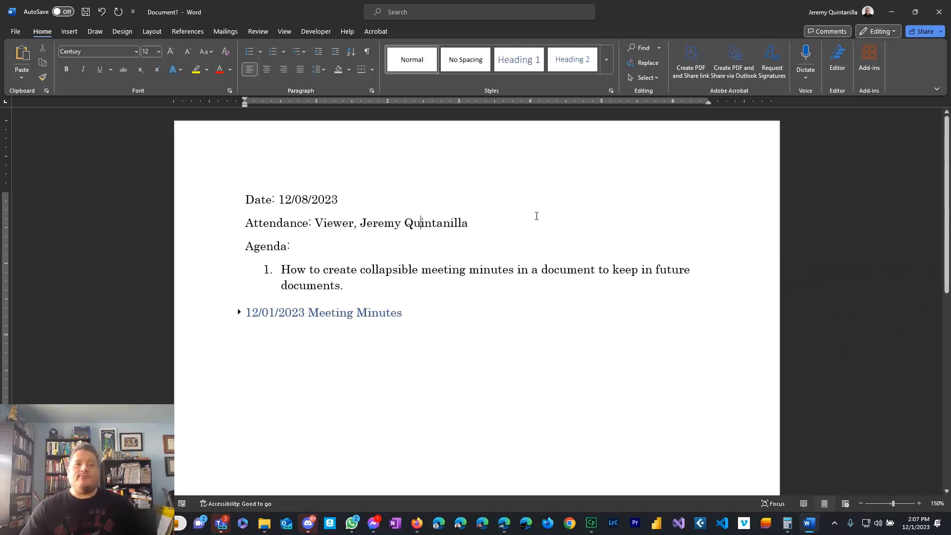
left_click_drag(386, 280, 280, 270)
key("ctrl+c")
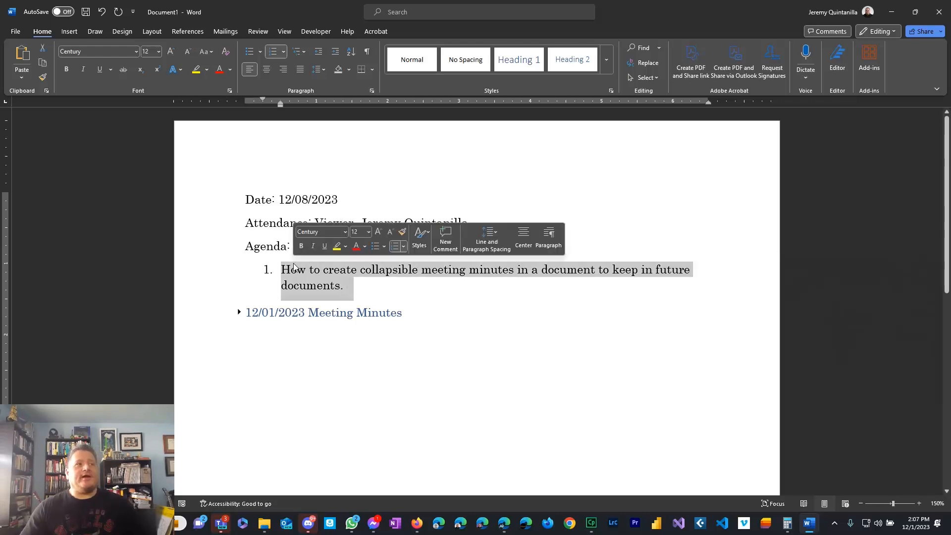
type("Show how to ad")
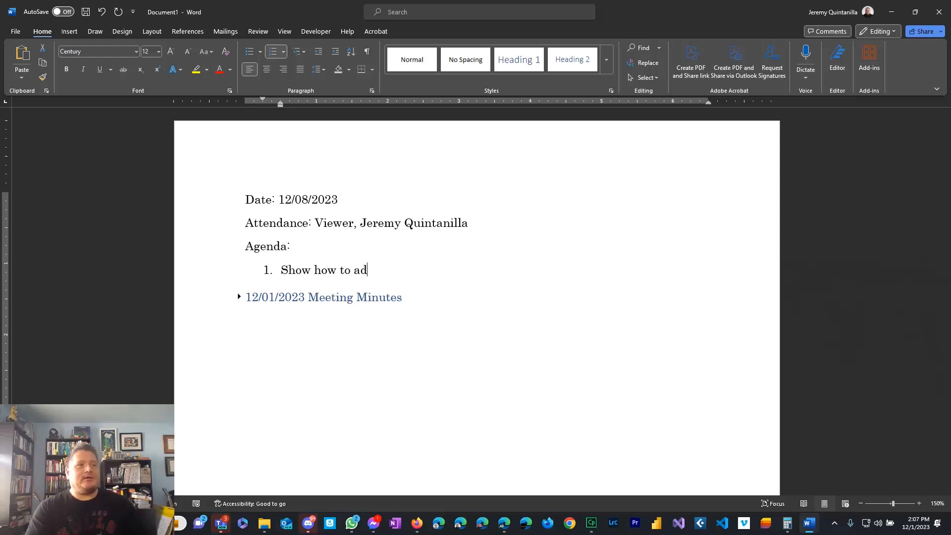
type("d second meeting minutes")
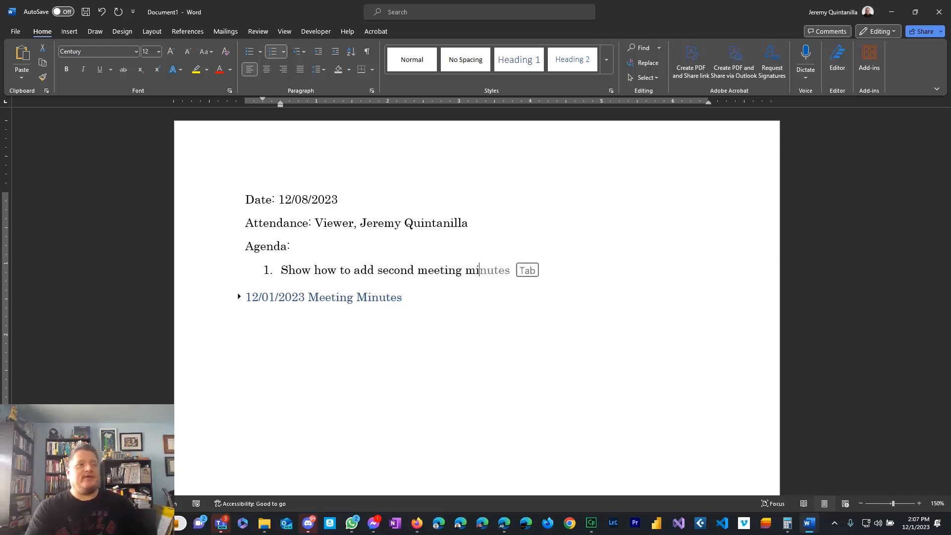
key("Return")
key("Return")
Add a '12/08/2023 Meeting Minutes' line and end the agenda item with a period.
type("12/08/2023")
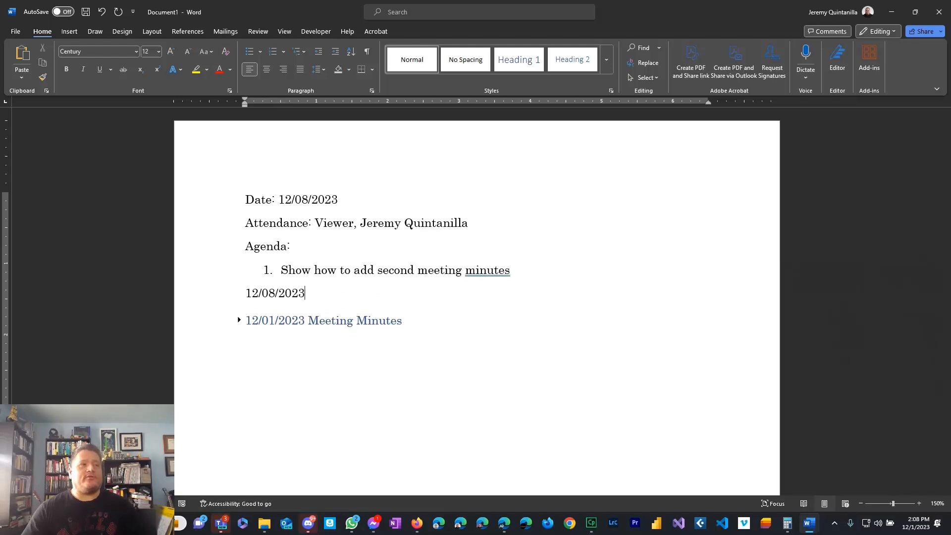
type(" Meeting Minutes")
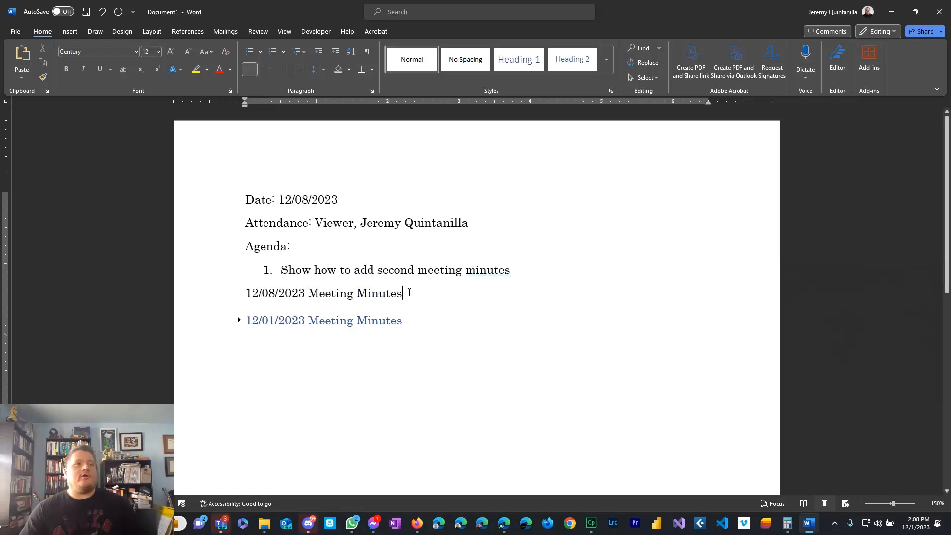
left_click(479, 270)
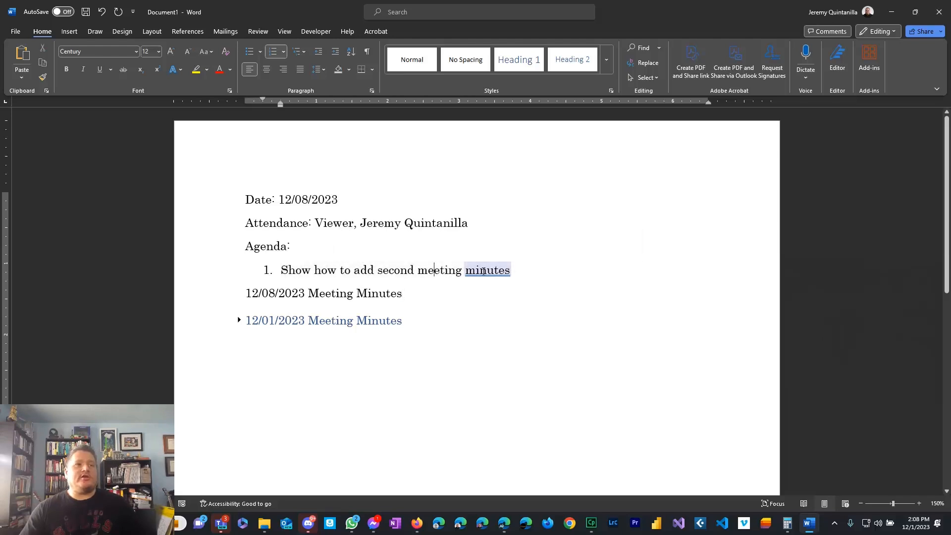
left_click(552, 270)
left_click(487, 272)
left_click(483, 323)
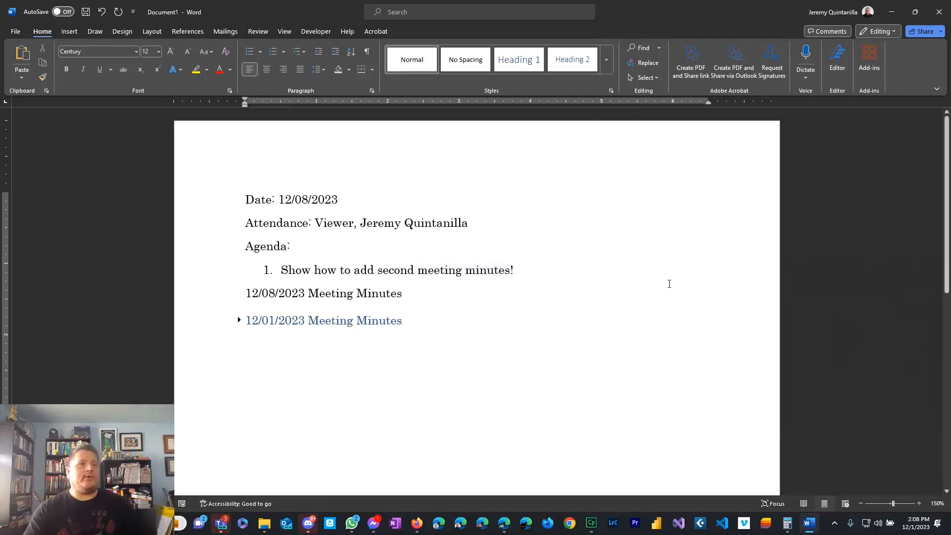
left_click(516, 270)
key("BackSpace")
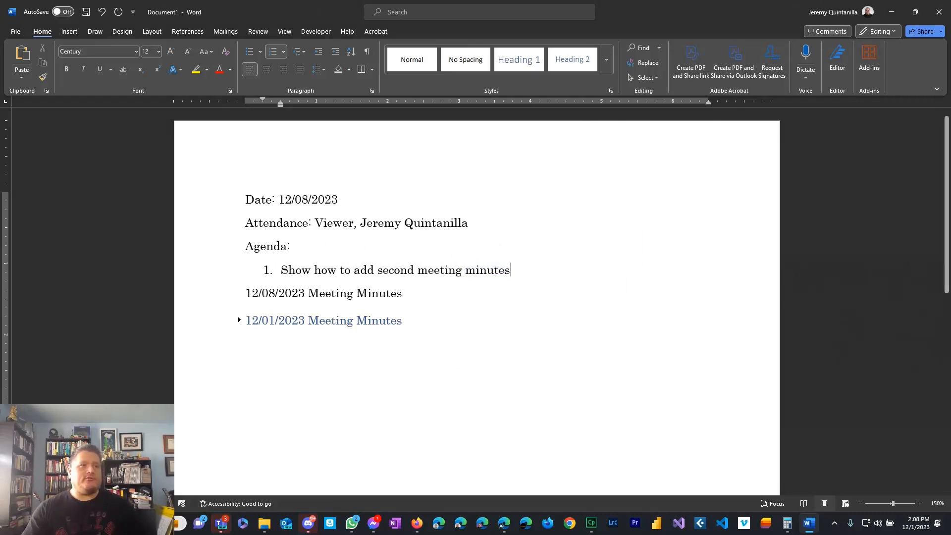
type(".")
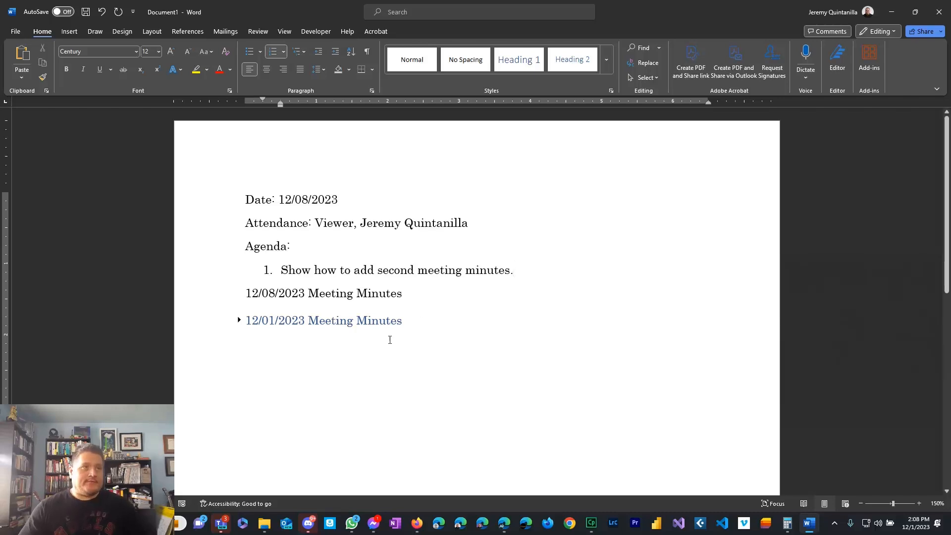
Open a blank line beneath '12/08/2023 Meeting Minutes', undoing a trial paste there.
left_click(410, 296)
key("Return")
key("Tab")
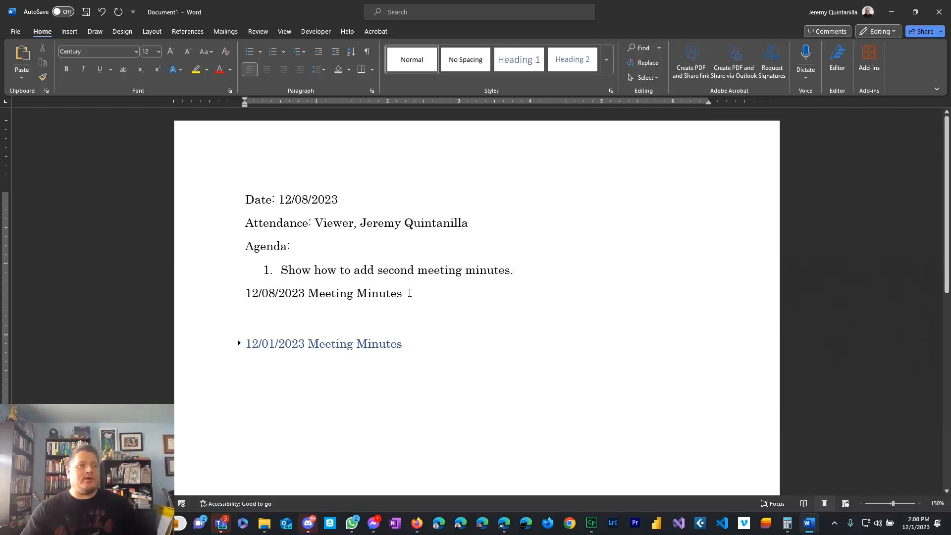
key("BackSpace")
key("BackSpace")
key("Return")
key("BackSpace")
key("Return")
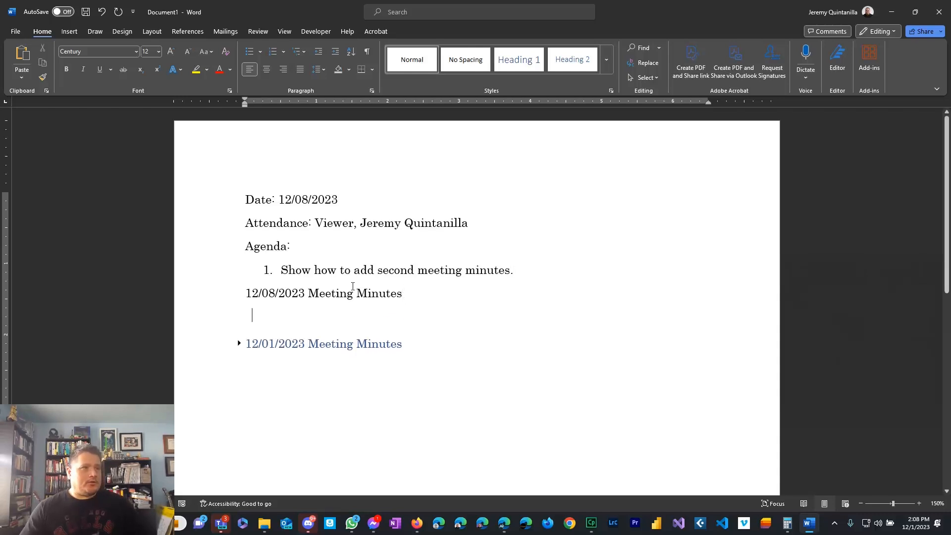
key("ctrl+v")
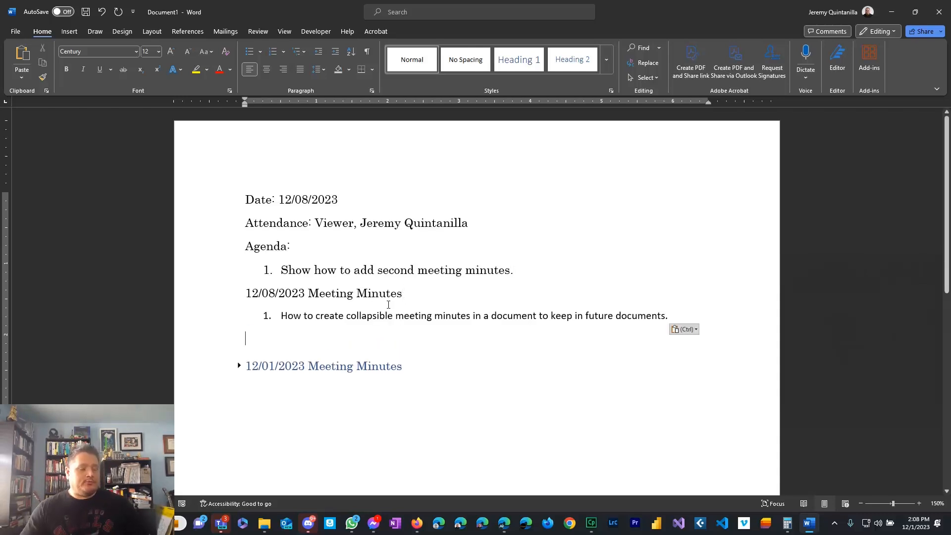
key("ctrl+z")
Paste the agenda item under the 12/08/2023 line and make that line Heading 1.
left_click_drag(516, 281, 281, 275)
key("ctrl+c")
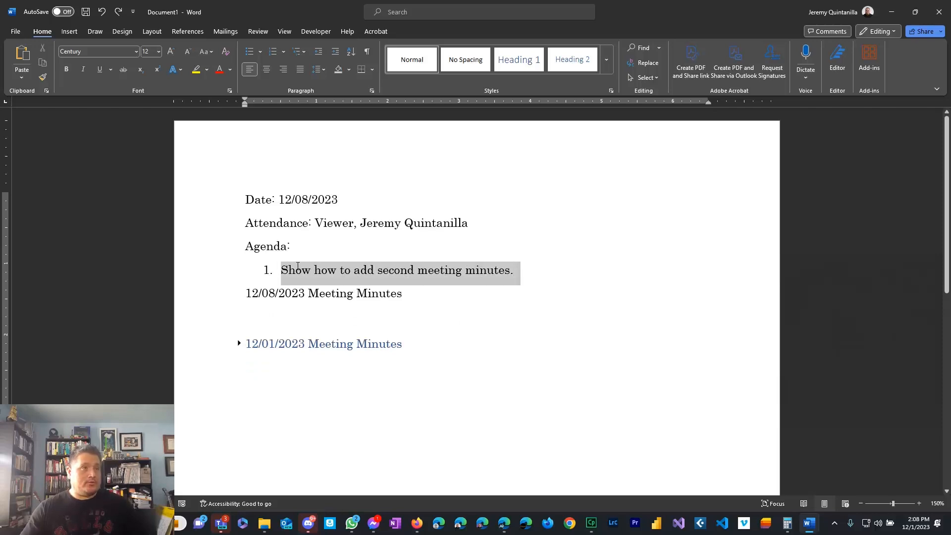
left_click(275, 314)
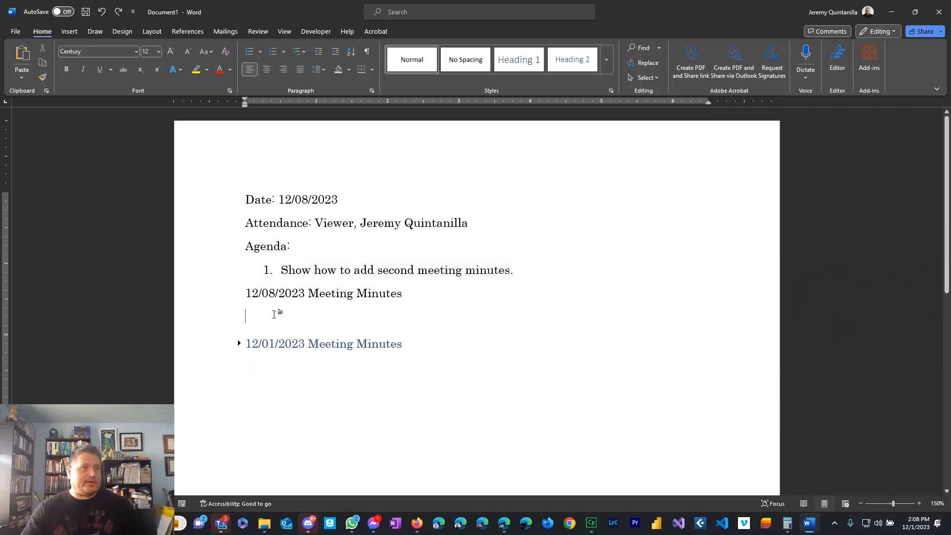
key("ctrl+v")
left_click_drag(409, 294, 245, 295)
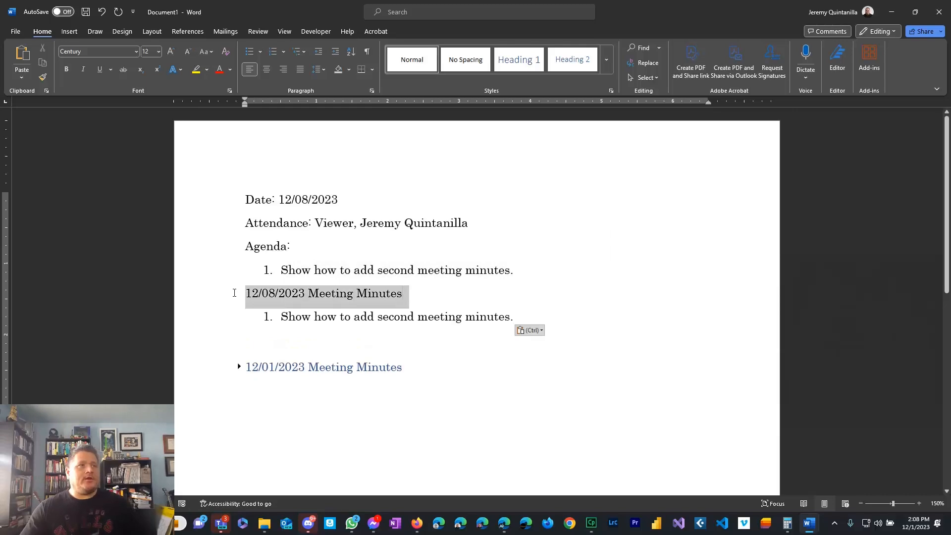
left_click(553, 148)
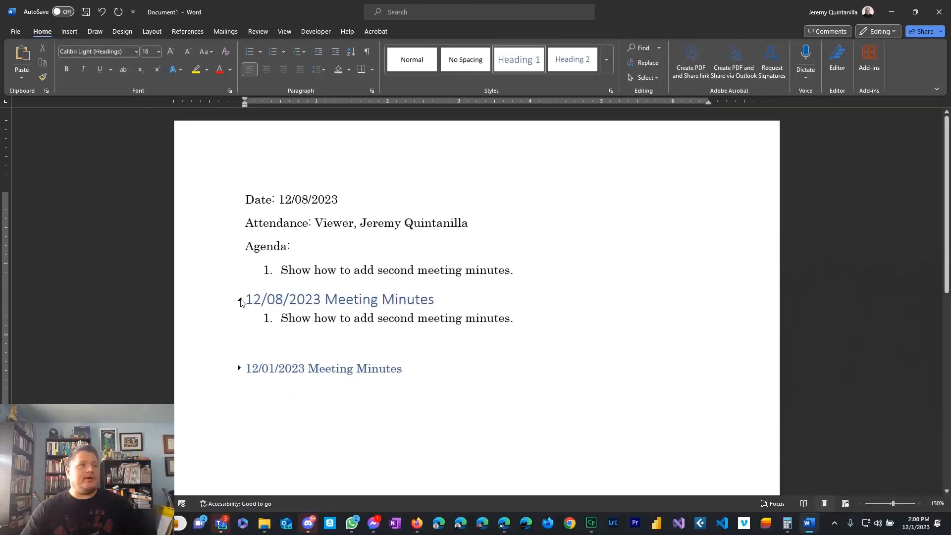
Set the 12/08/2023 Meeting Minutes heading in Century font.
left_click_drag(456, 298, 242, 299)
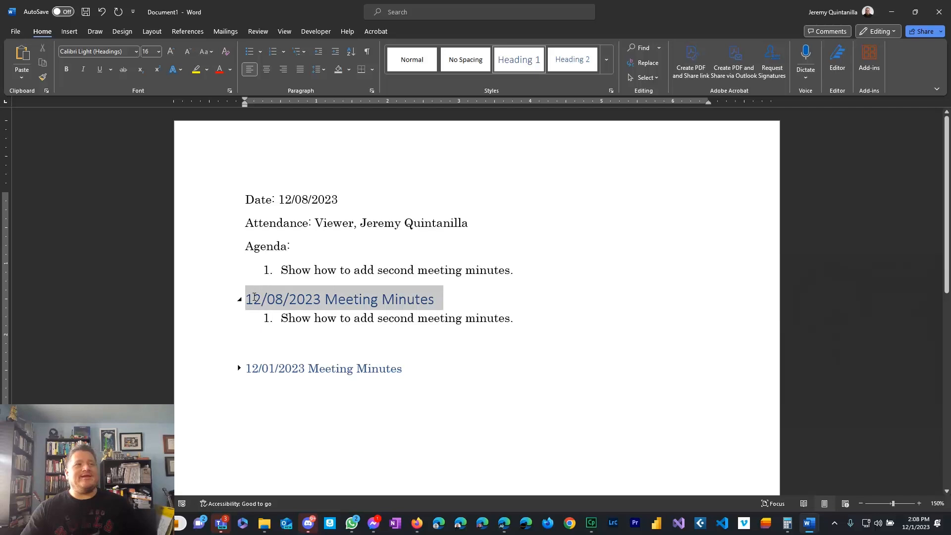
left_click(131, 51)
type("Century")
key("Return")
left_click(468, 299)
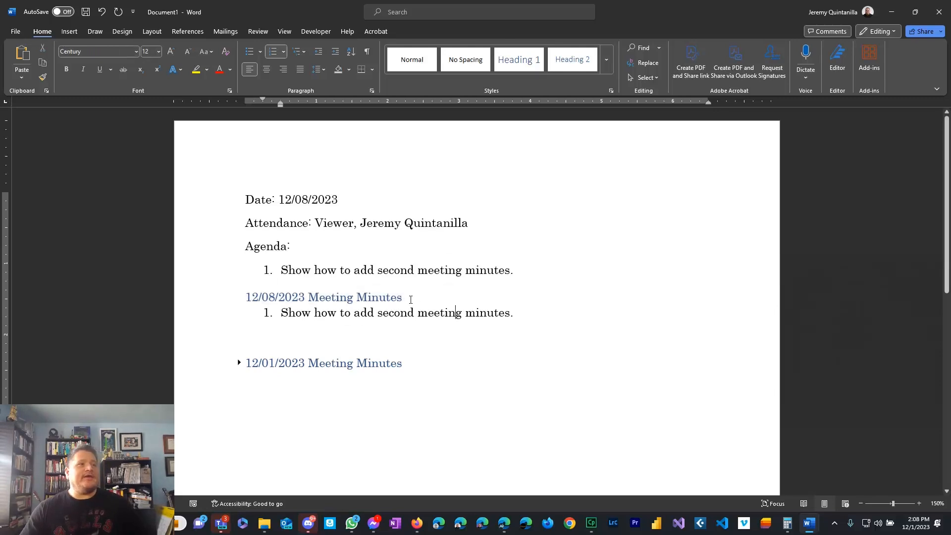
Add sub-item 'Added comments and Action items here' beneath item 1.
left_click(516, 313)
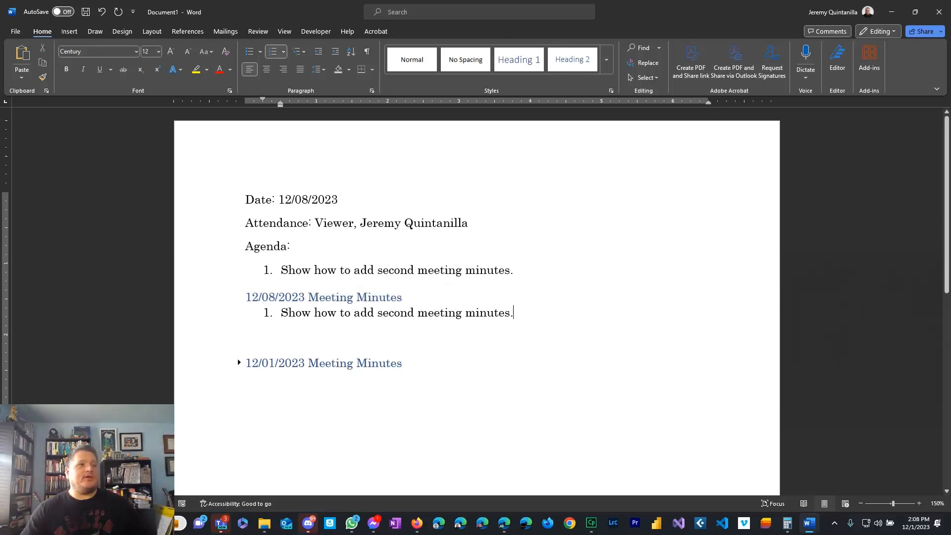
key("Return")
type("Addi")
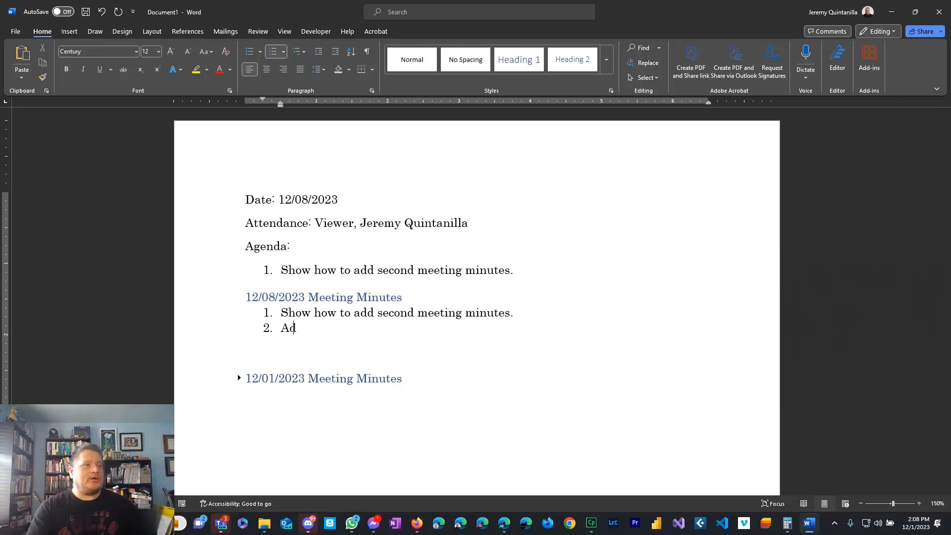
key("BackSpace")
key("BackSpace")
key("BackSpace")
key("BackSpace")
key("Tab")
type("A")
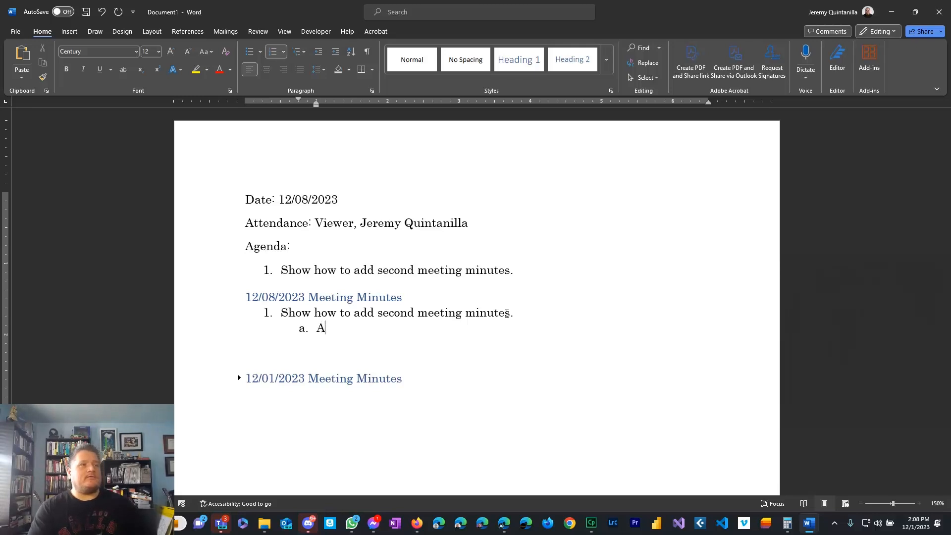
type("dded comments ")
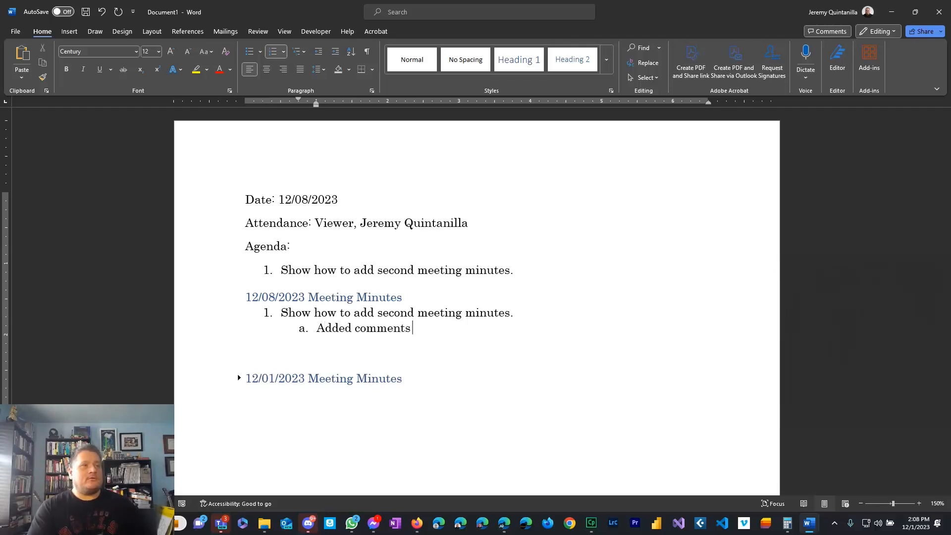
type("and Action items here")
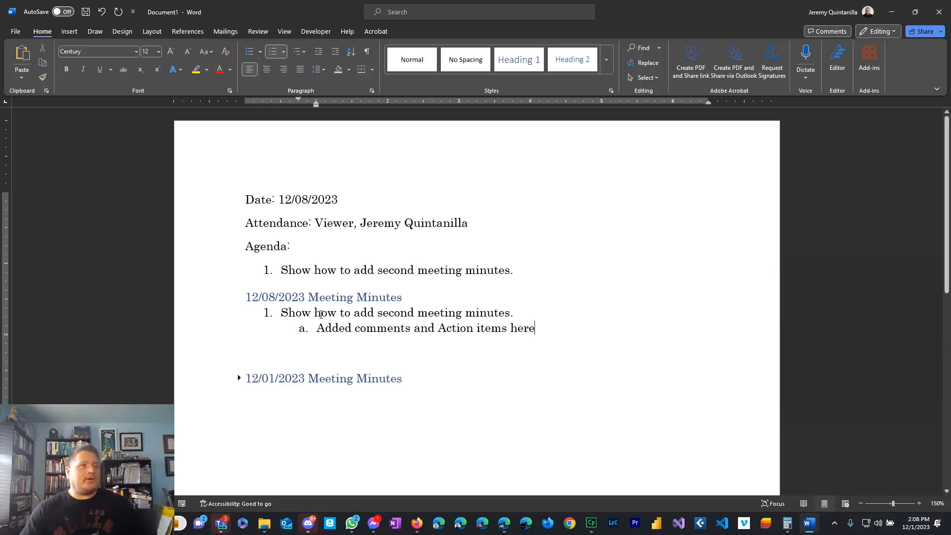
left_click(243, 298)
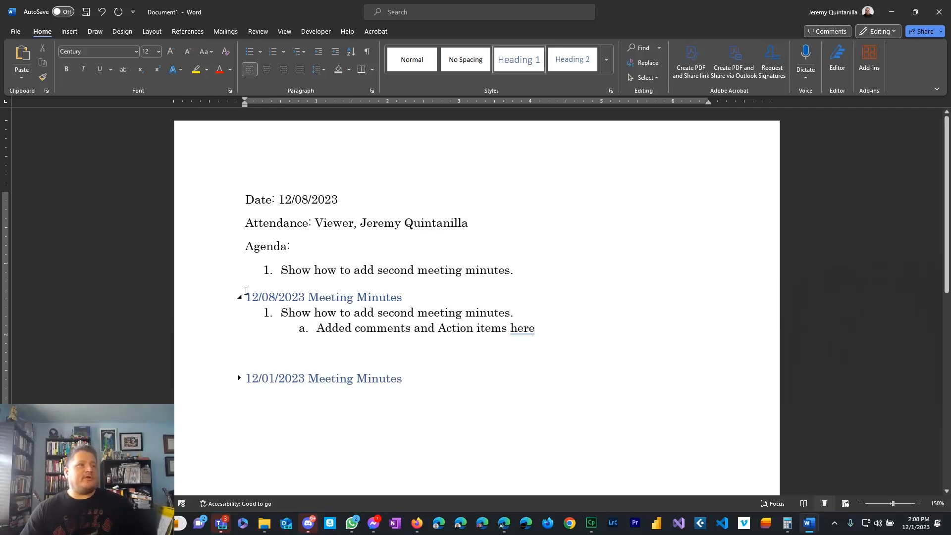
Toggle the 12/08/2023 section, delete the blank line above the 12/01/2023 heading, and expand that section.
left_click(240, 296)
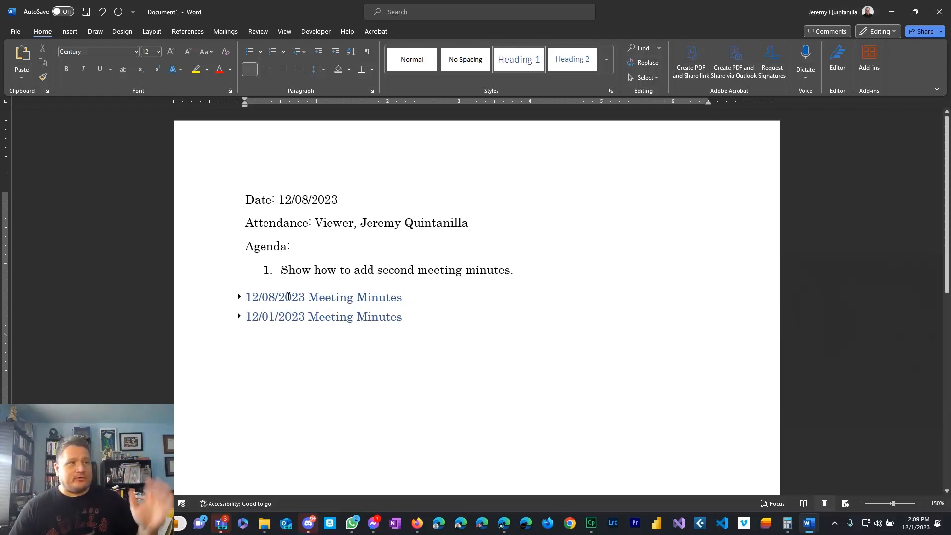
left_click(235, 298)
left_click(237, 297)
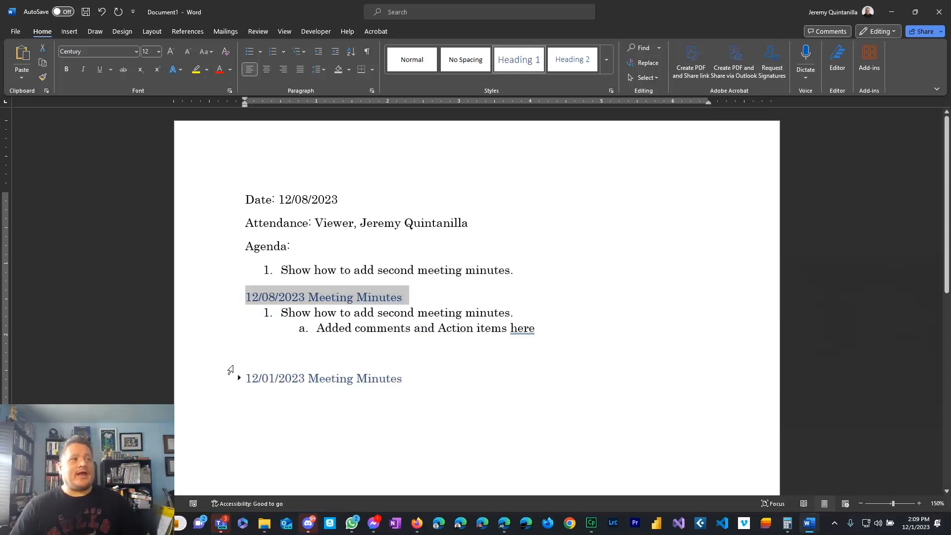
left_click(236, 367)
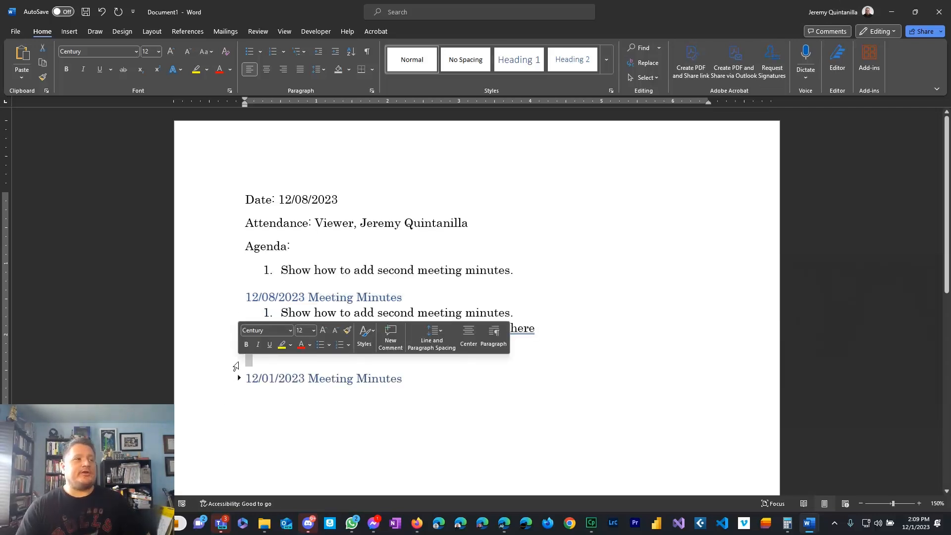
key("Delete")
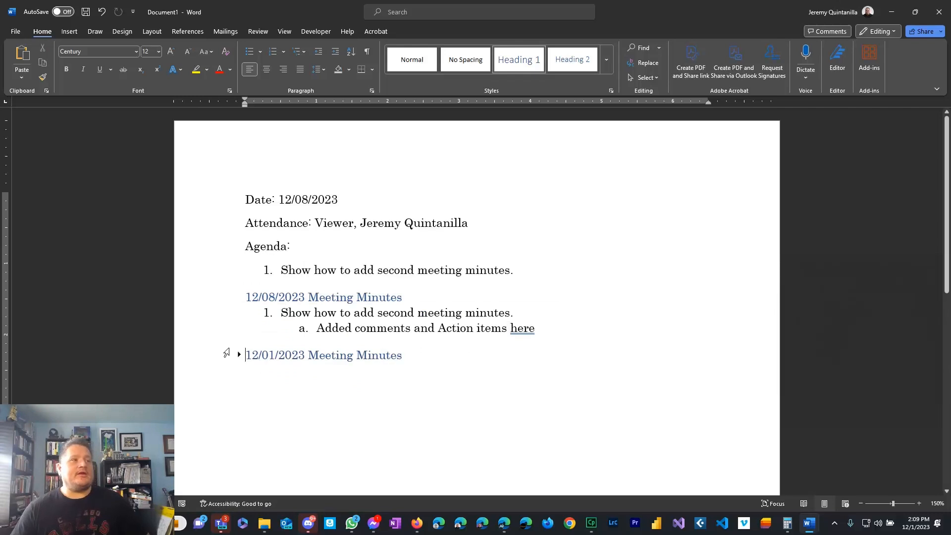
left_click(239, 355)
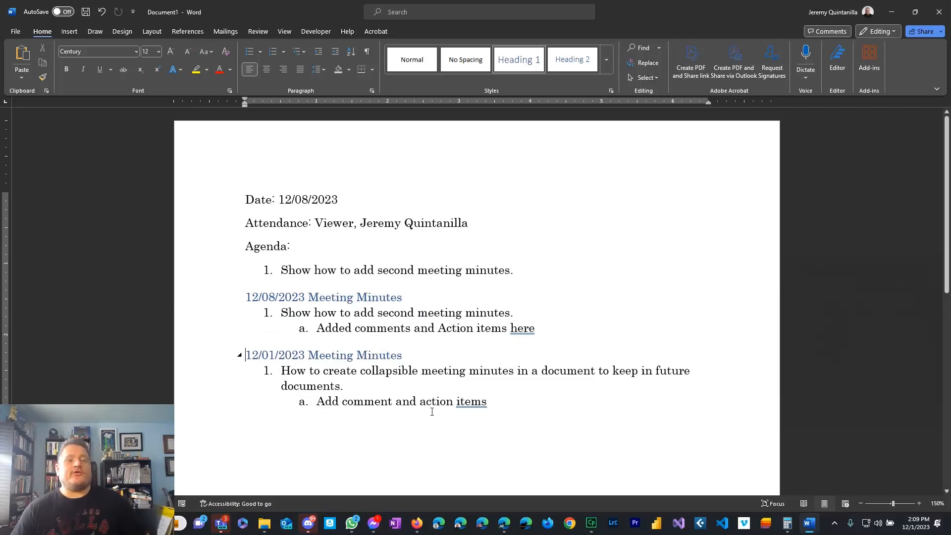